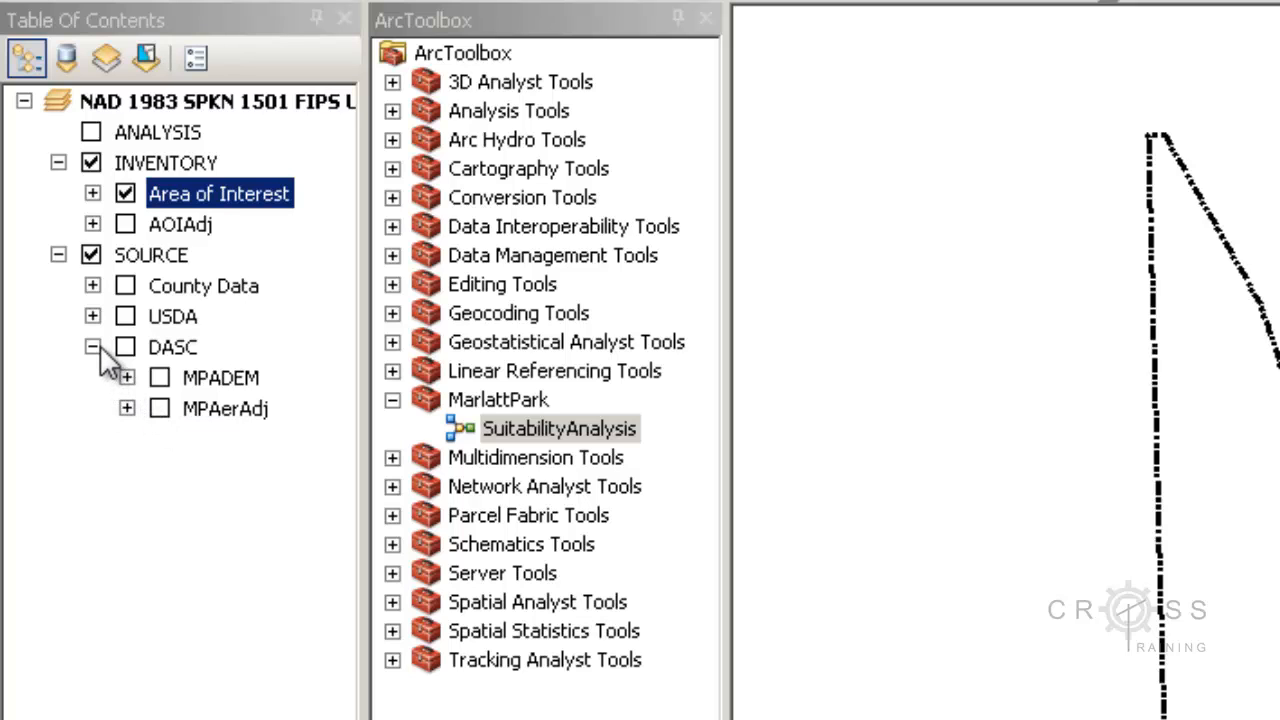
- Collapse the DASC group, expand the USDA group and turn on the USDA group with its MPASoils layer
{"action": "left_click", "coordinate": [92, 347]}
{"action": "left_click", "coordinate": [92, 316]}
{"action": "left_click", "coordinate": [125, 316]}
{"action": "left_click", "coordinate": [159, 347]}
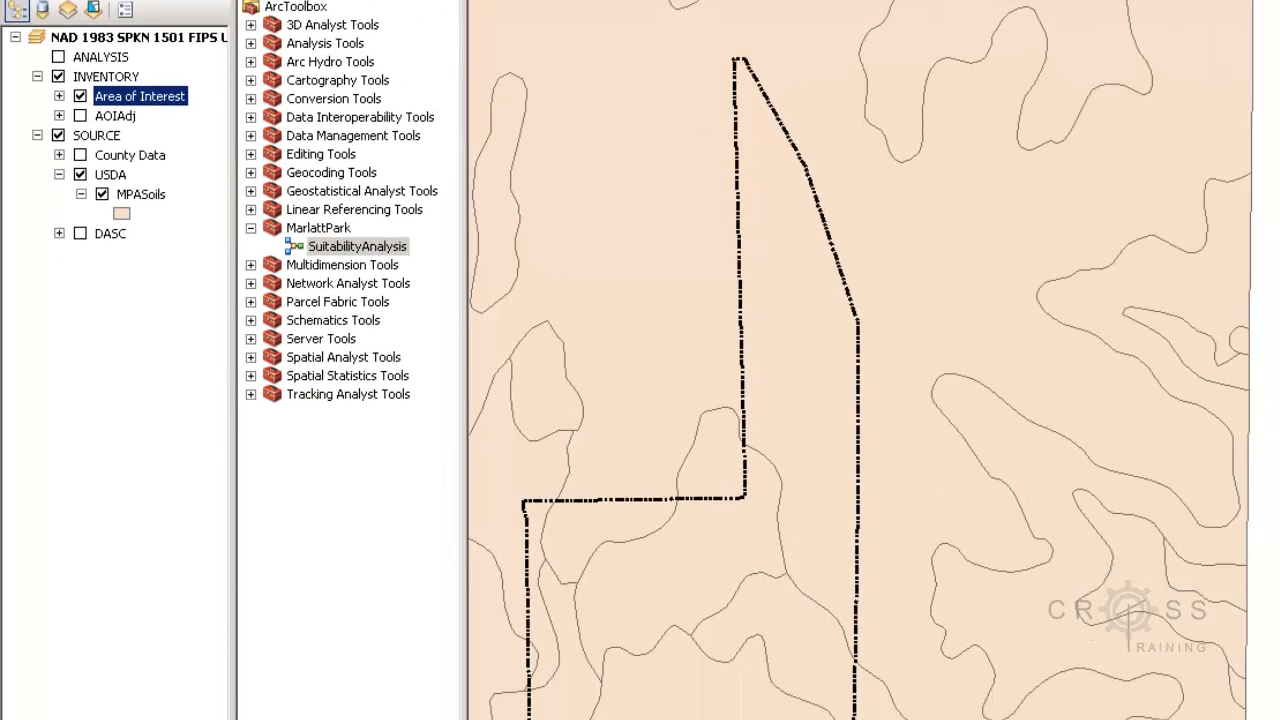
{"action": "left_click", "coordinate": [129, 657]}
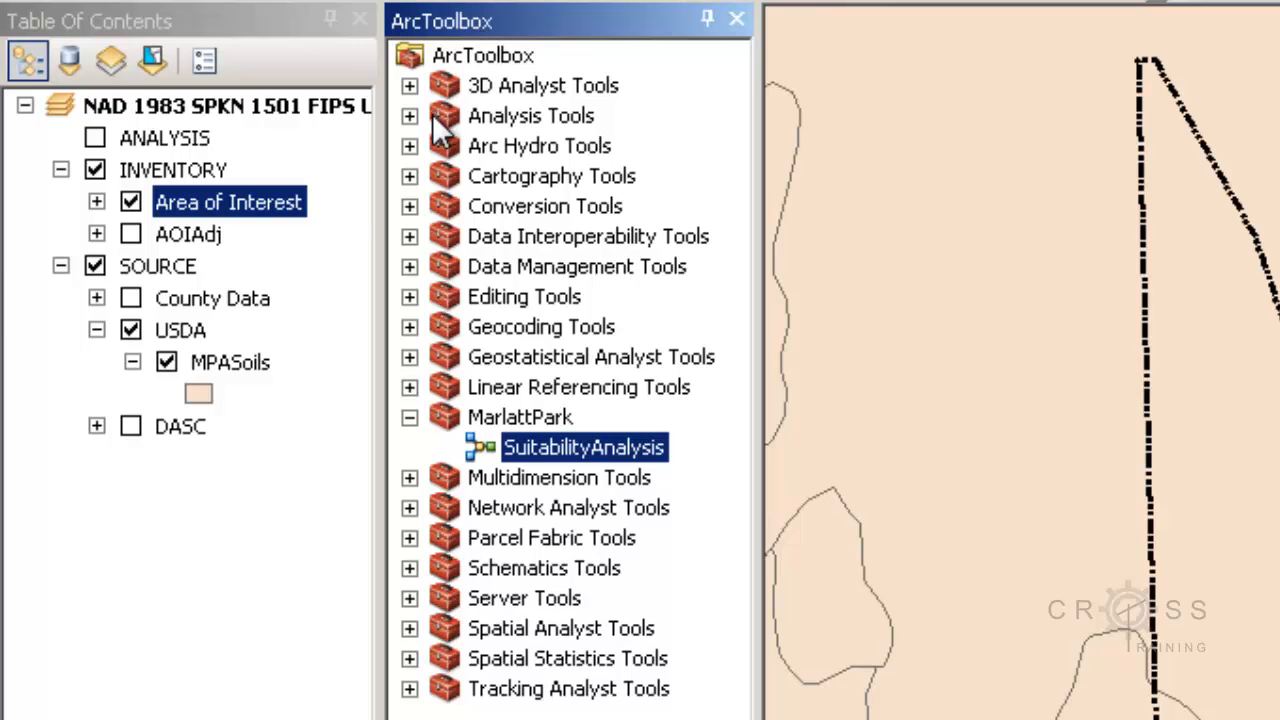
- Open the MPASoils attribute table, enlarge it and examine the D2RL_L field, then close the table
{"action": "right_click", "coordinate": [257, 364]}
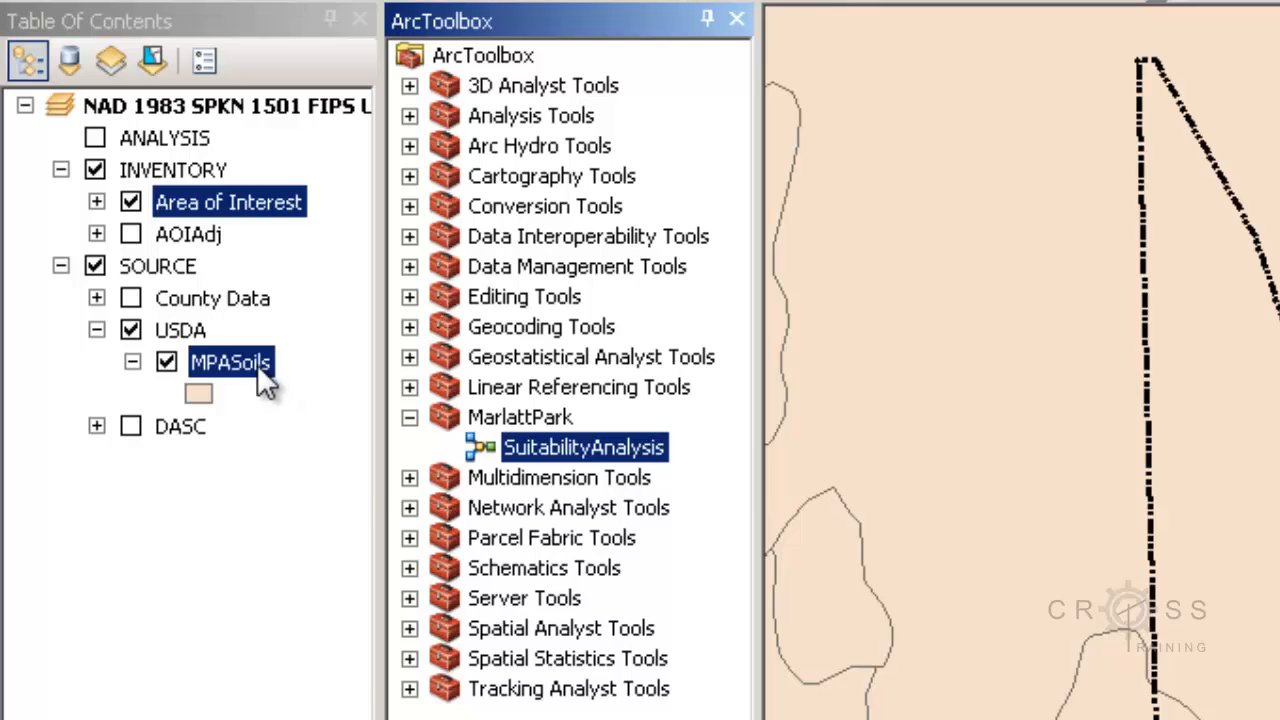
{"action": "left_click", "coordinate": [381, 487]}
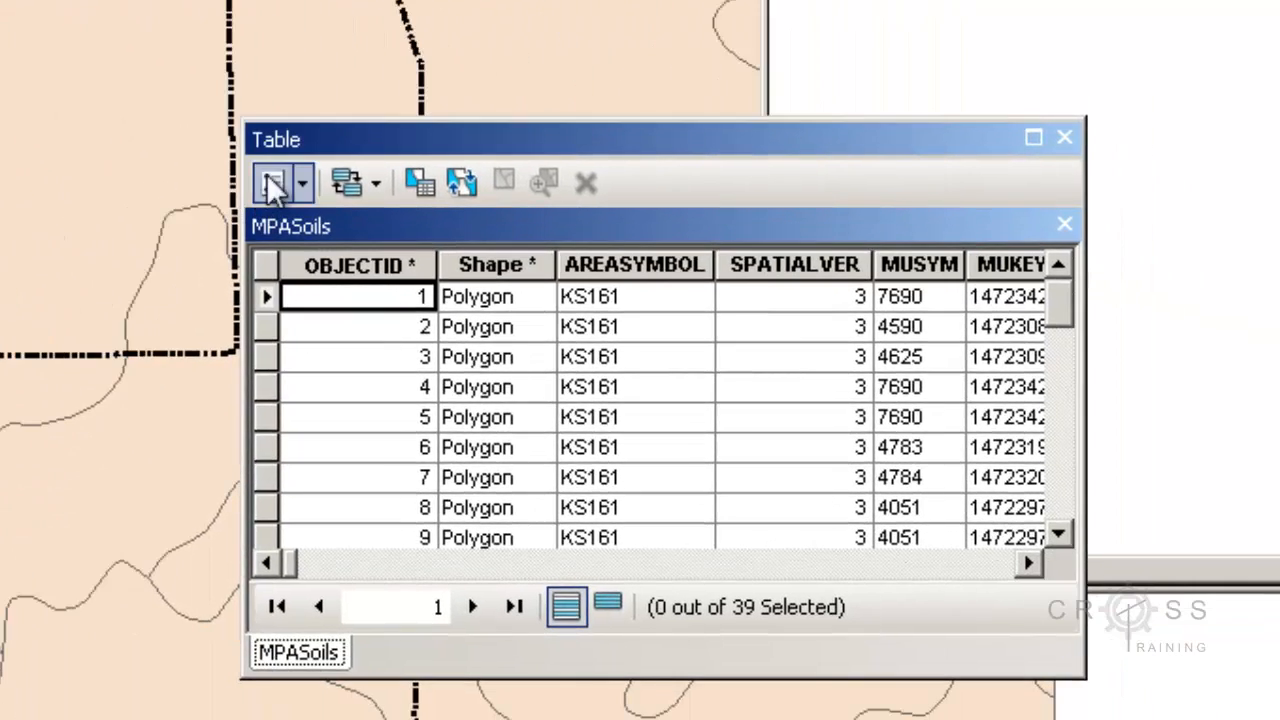
{"action": "left_click_drag", "start_coordinate": [332, 139], "coordinate": [0, 71]}
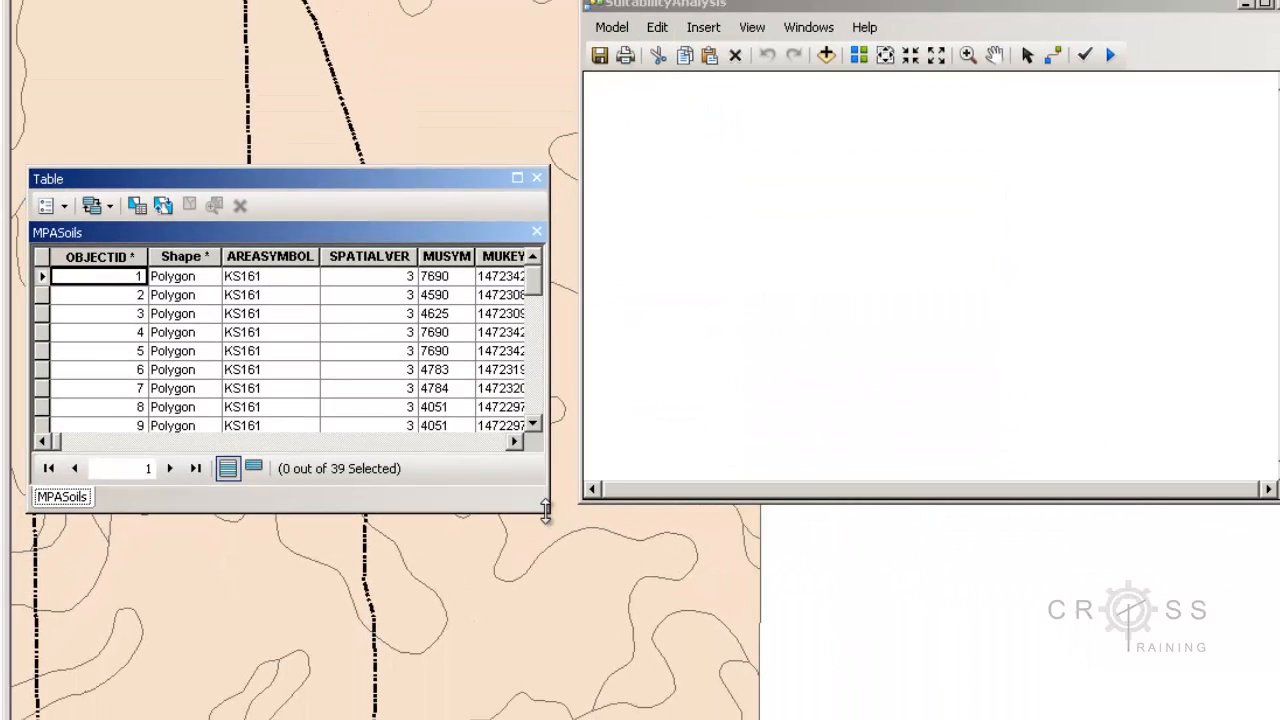
{"action": "left_click_drag", "start_coordinate": [549, 513], "coordinate": [1060, 719]}
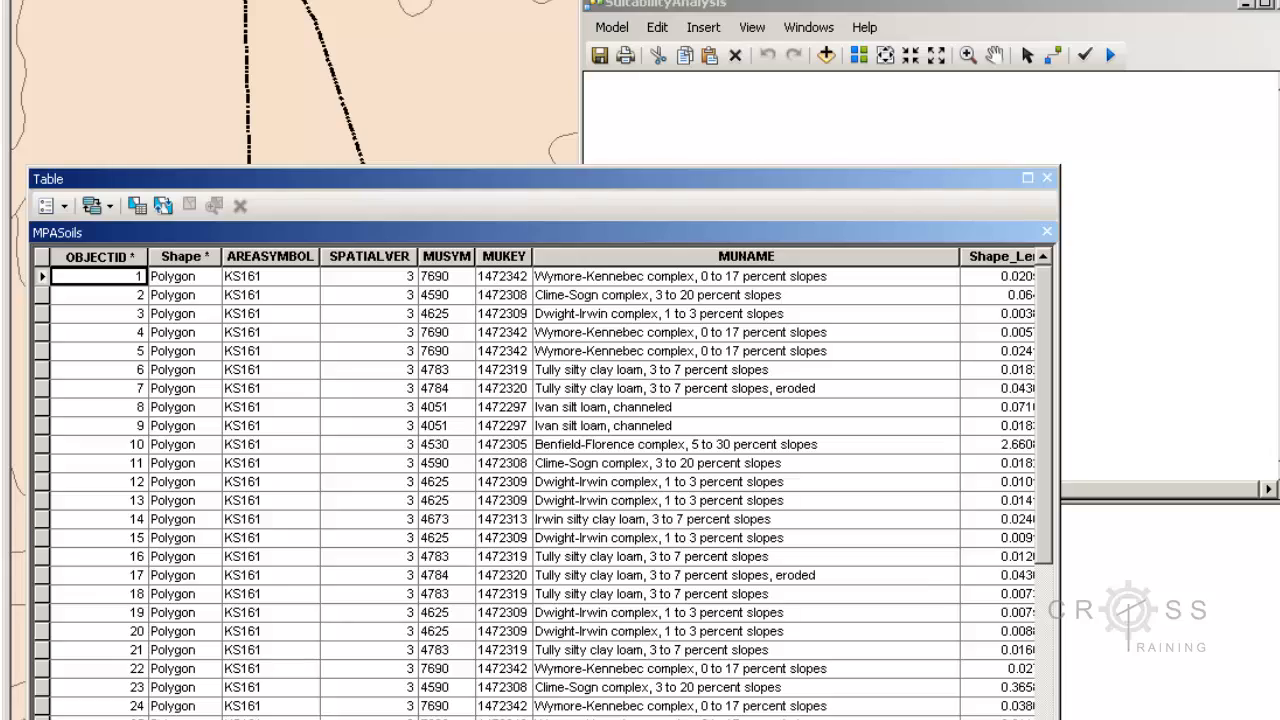
{"action": "left_click_drag", "start_coordinate": [82, 719], "coordinate": [182, 710]}
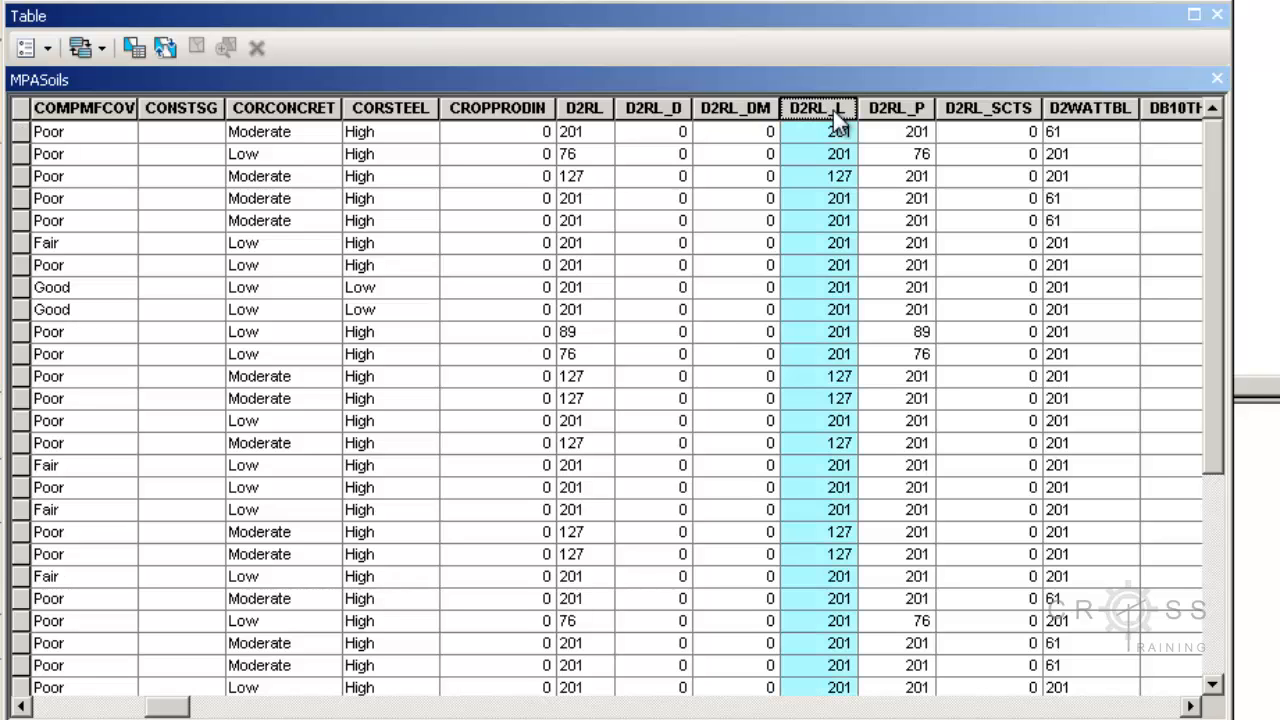
{"action": "left_click", "coordinate": [830, 110]}
{"action": "left_click", "coordinate": [1217, 14]}
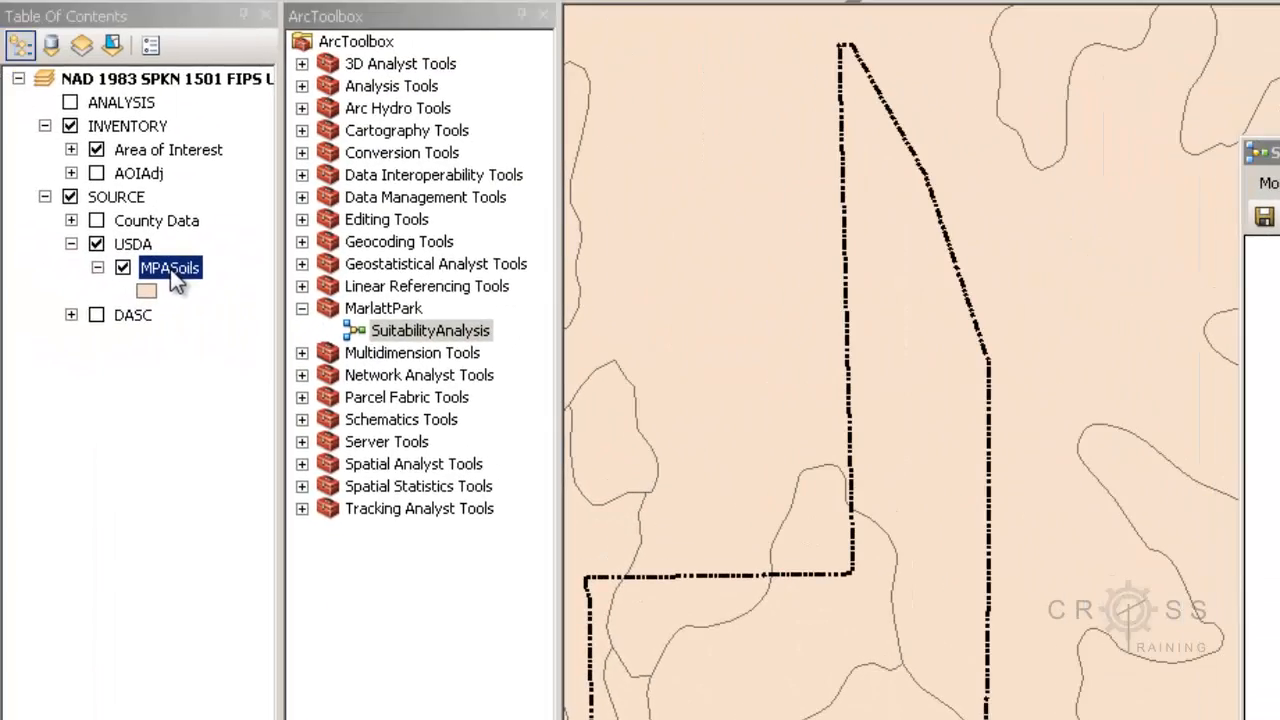
- Symbolize the MPASoils layer by unique values of the D2RL_L field and add all values
{"action": "right_click", "coordinate": [170, 269]}
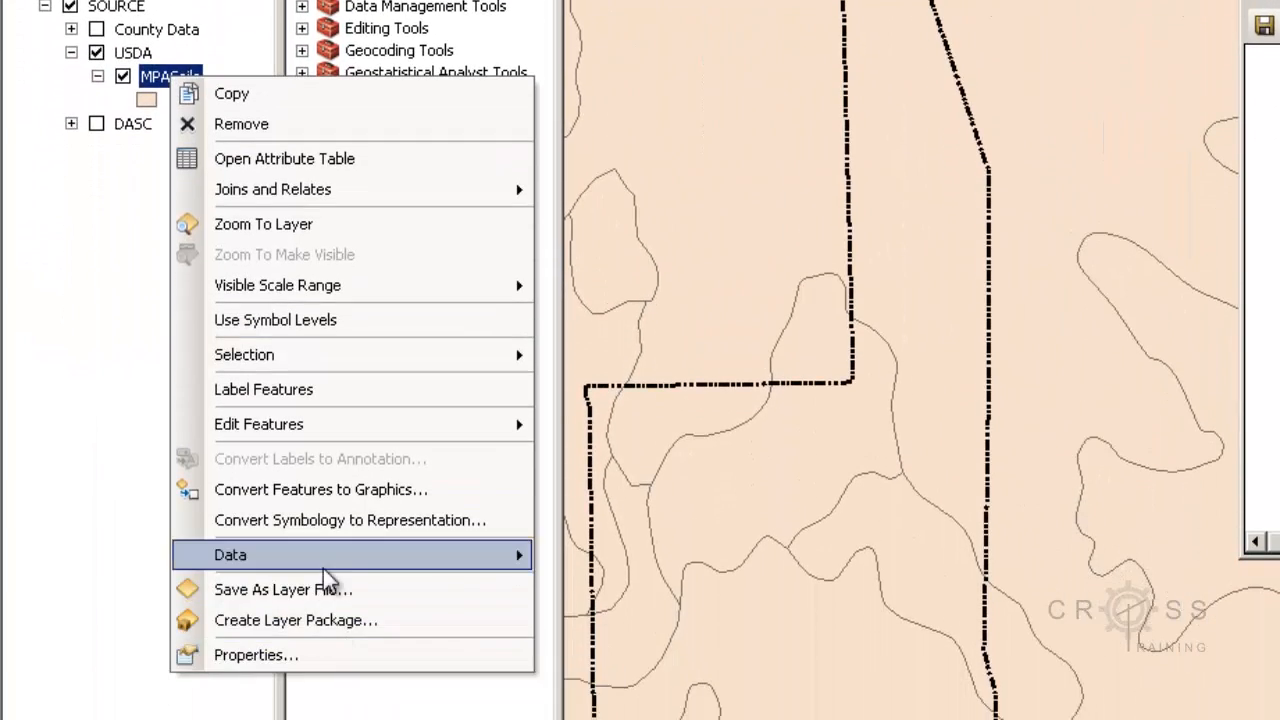
{"action": "left_click", "coordinate": [466, 655]}
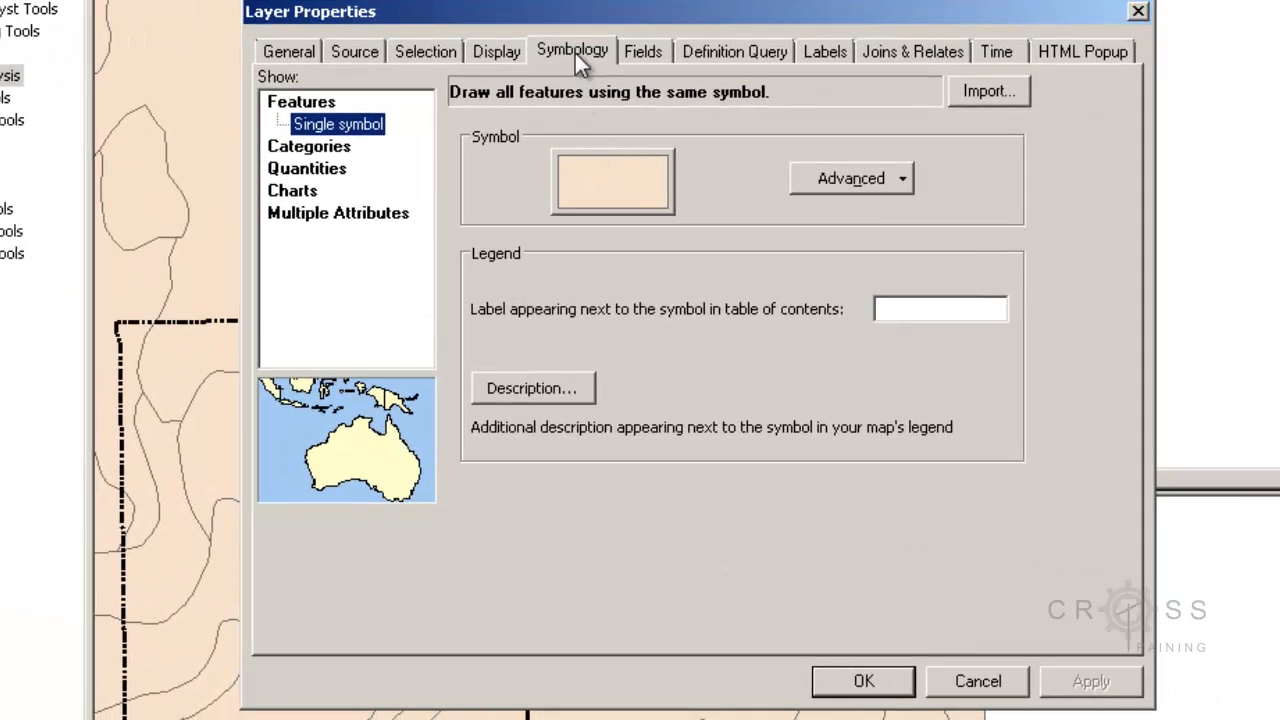
{"action": "left_click", "coordinate": [344, 150]}
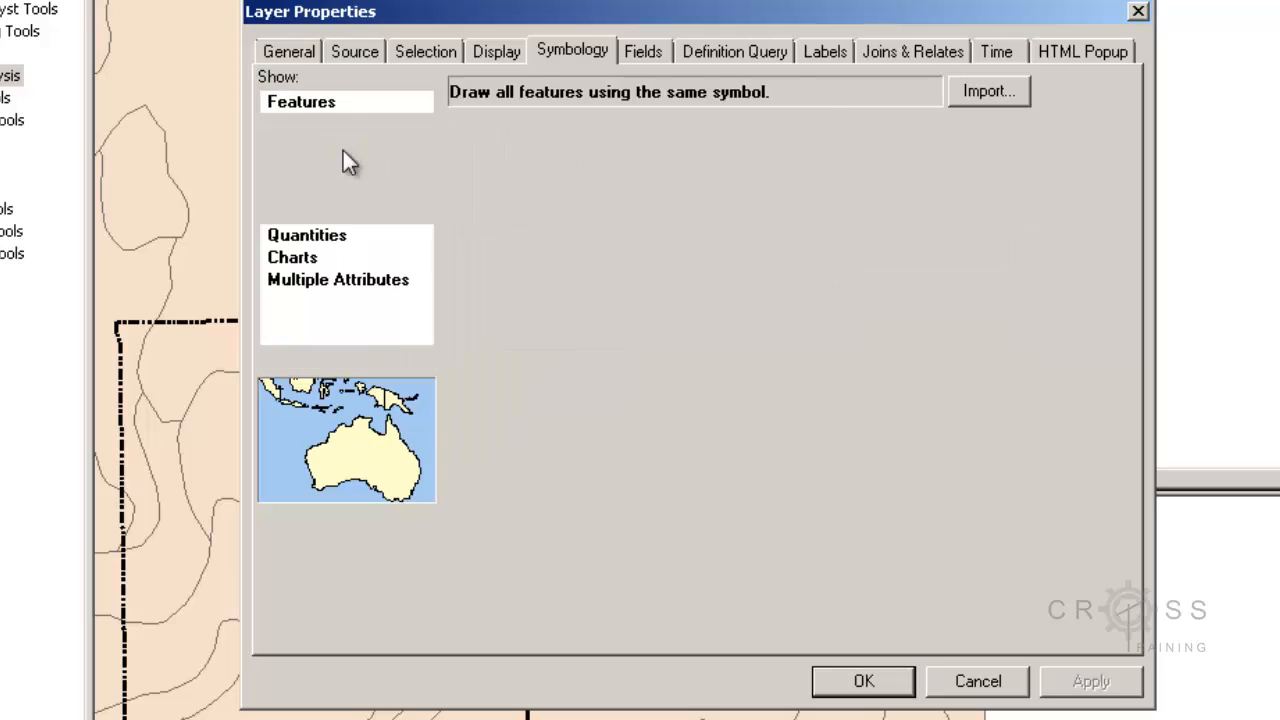
{"action": "left_click", "coordinate": [518, 150]}
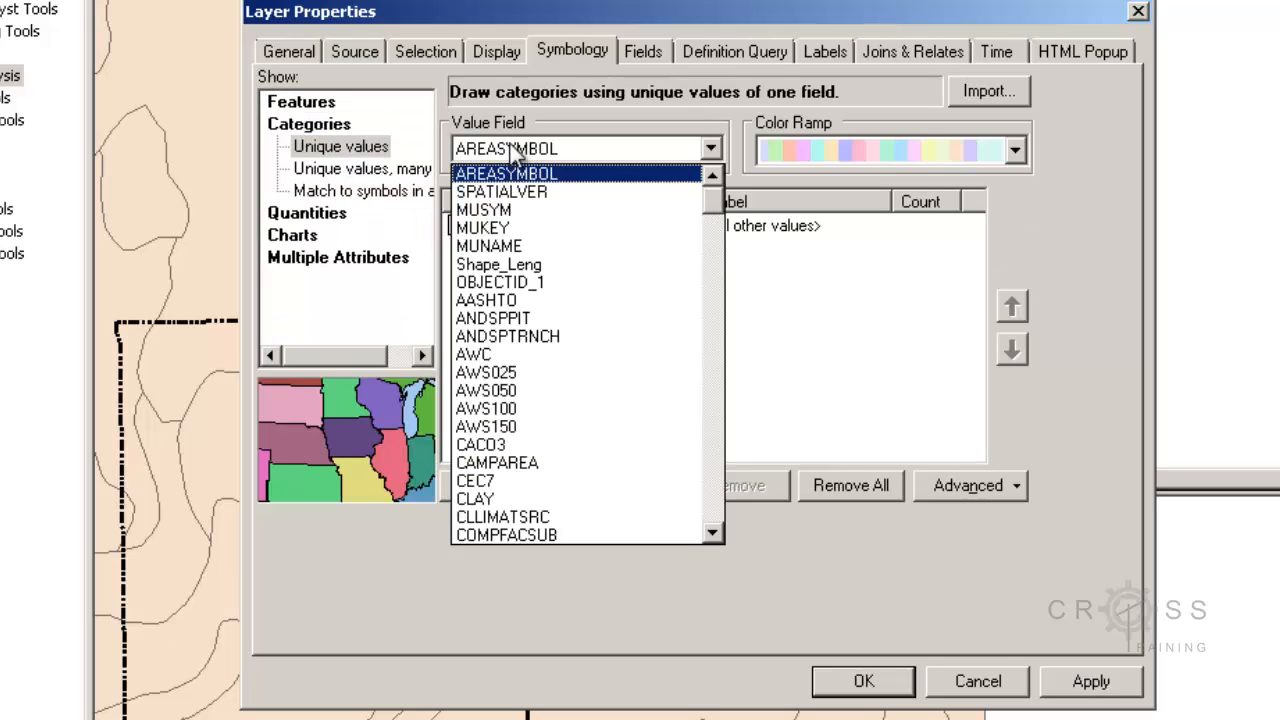
{"action": "scroll", "coordinate": [590, 345], "scroll_direction": "down", "scroll_amount": 4}
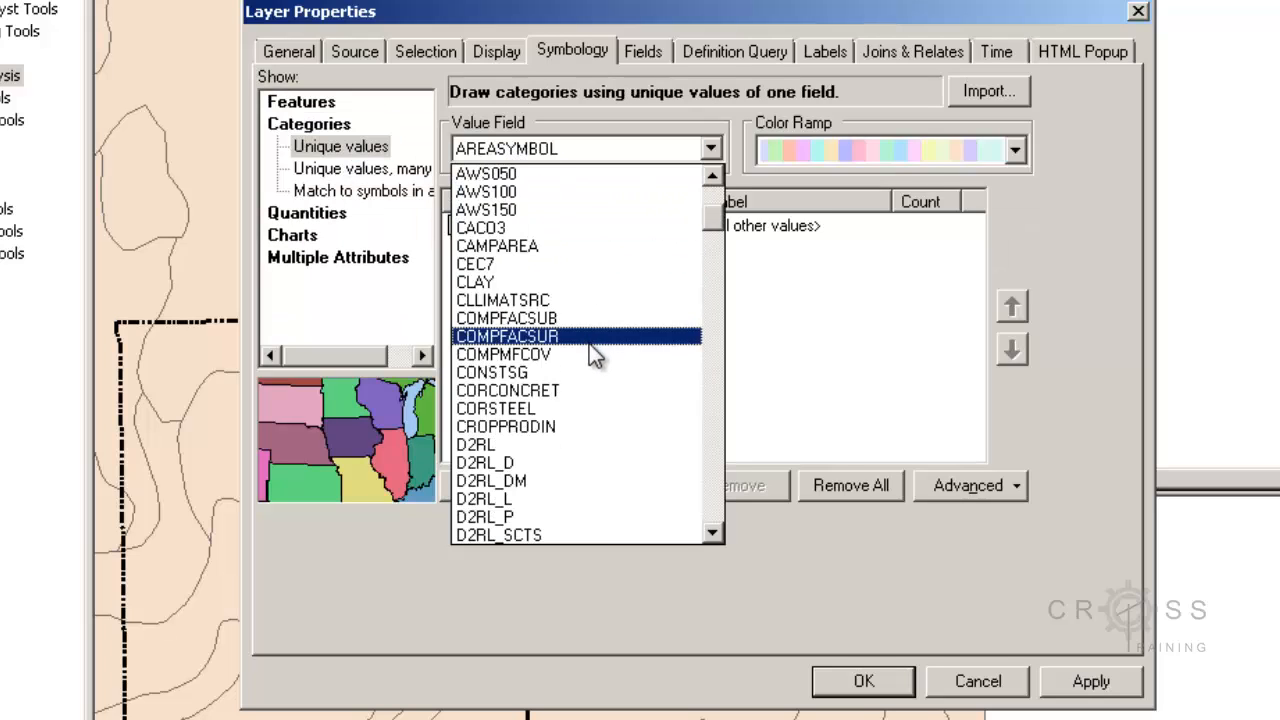
{"action": "left_click", "coordinate": [551, 506]}
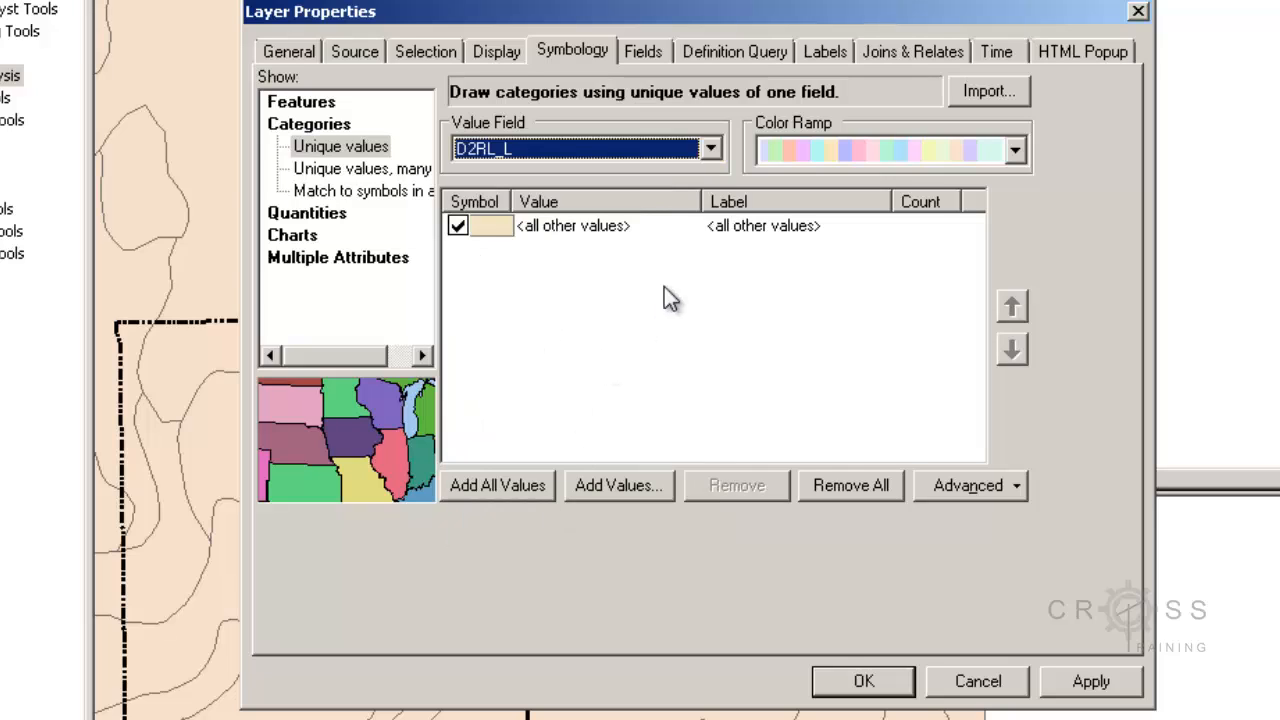
{"action": "left_click", "coordinate": [511, 484]}
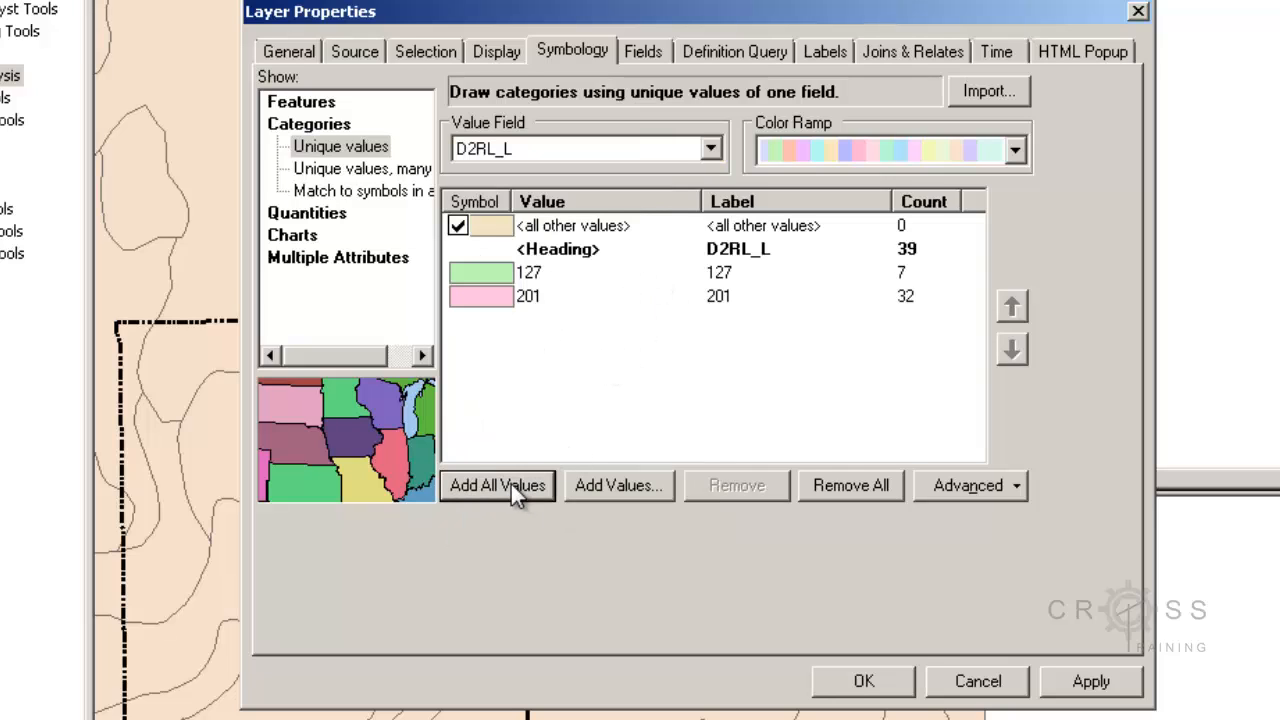
- Set the fill color of the 201 value symbol to bright yellow
{"action": "double_click", "coordinate": [500, 295]}
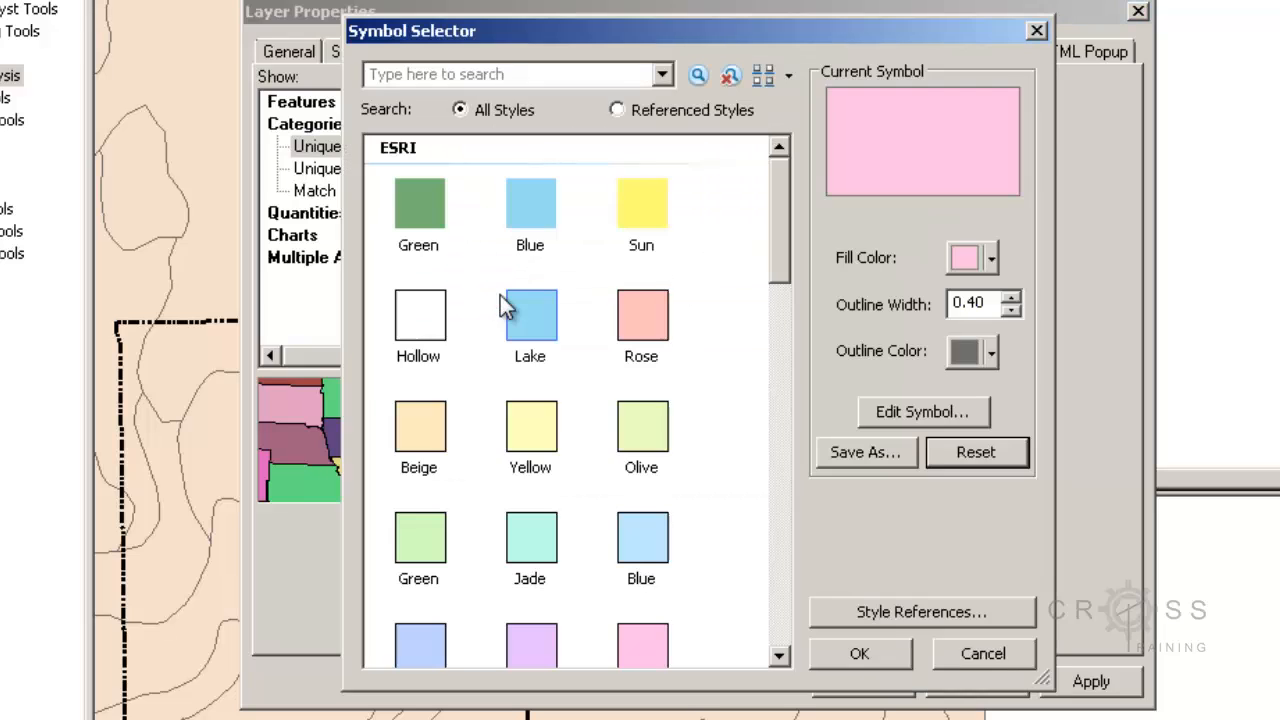
{"action": "left_click", "coordinate": [978, 256]}
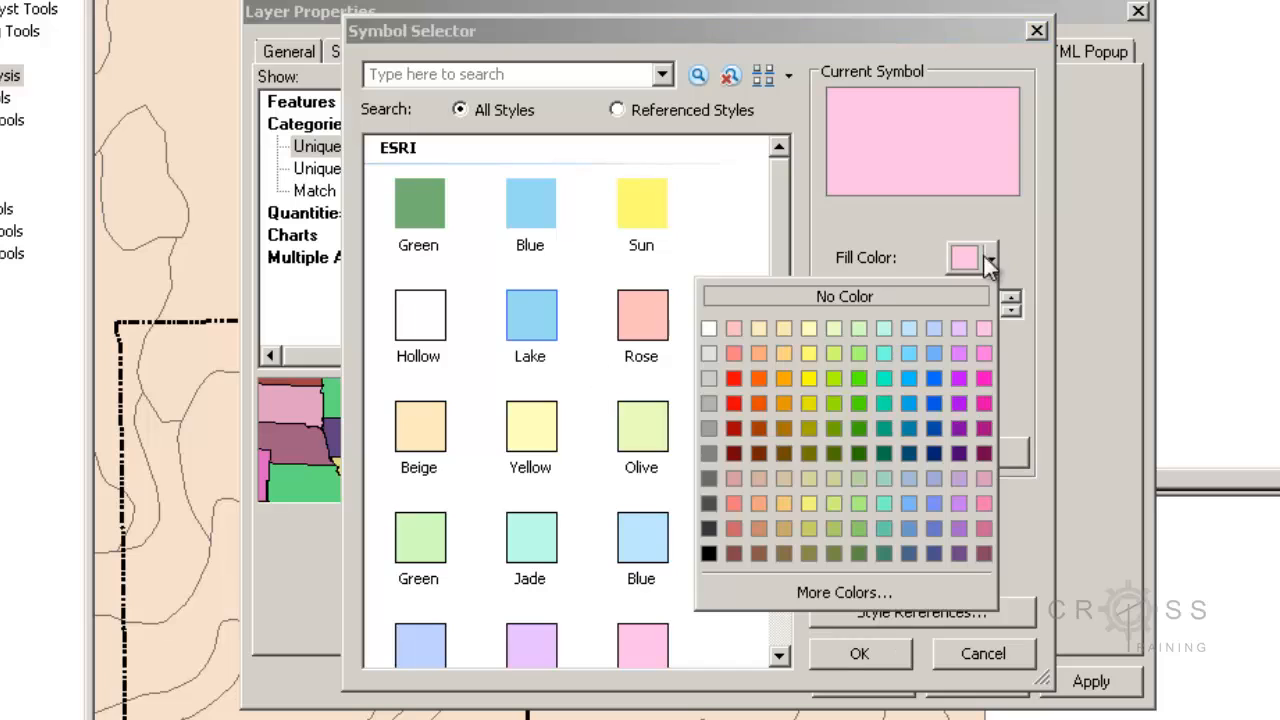
{"action": "left_click", "coordinate": [812, 383]}
{"action": "left_click", "coordinate": [852, 656]}
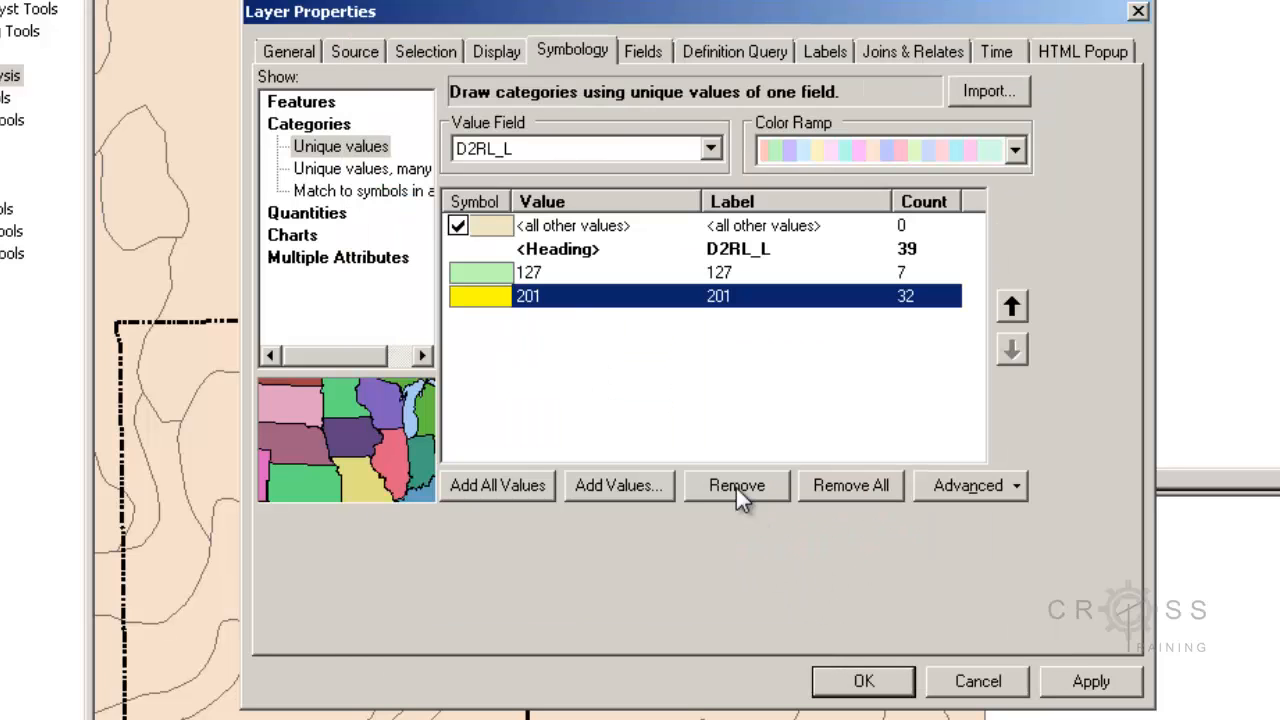
- Set the fill color of the 127 value symbol to bright yellow
{"action": "double_click", "coordinate": [488, 274]}
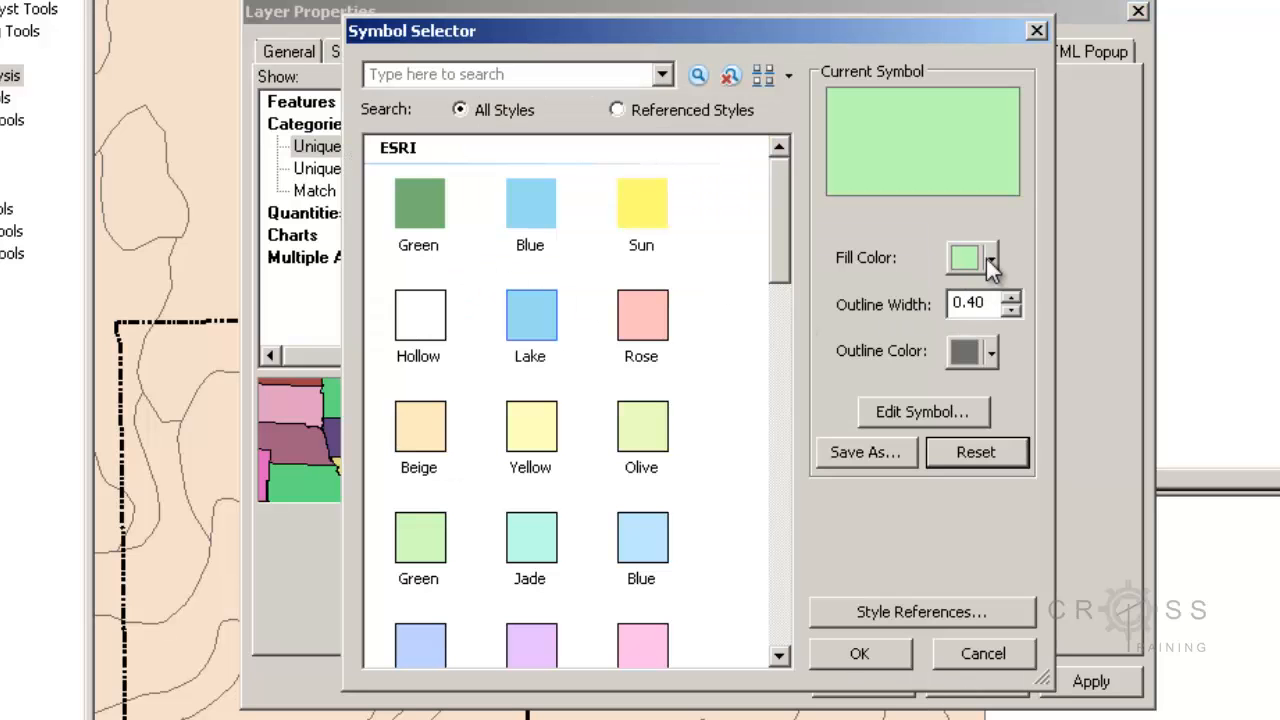
{"action": "left_click", "coordinate": [989, 260]}
{"action": "left_click", "coordinate": [807, 386]}
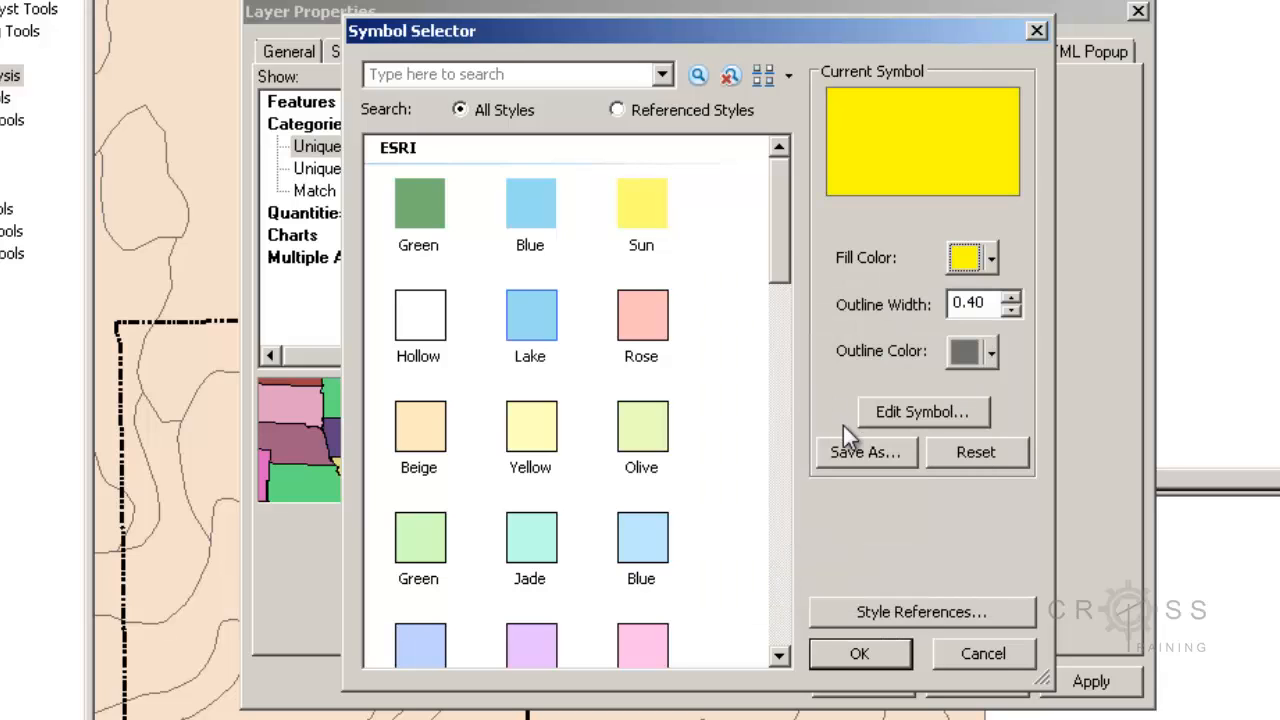
{"action": "left_click", "coordinate": [858, 655]}
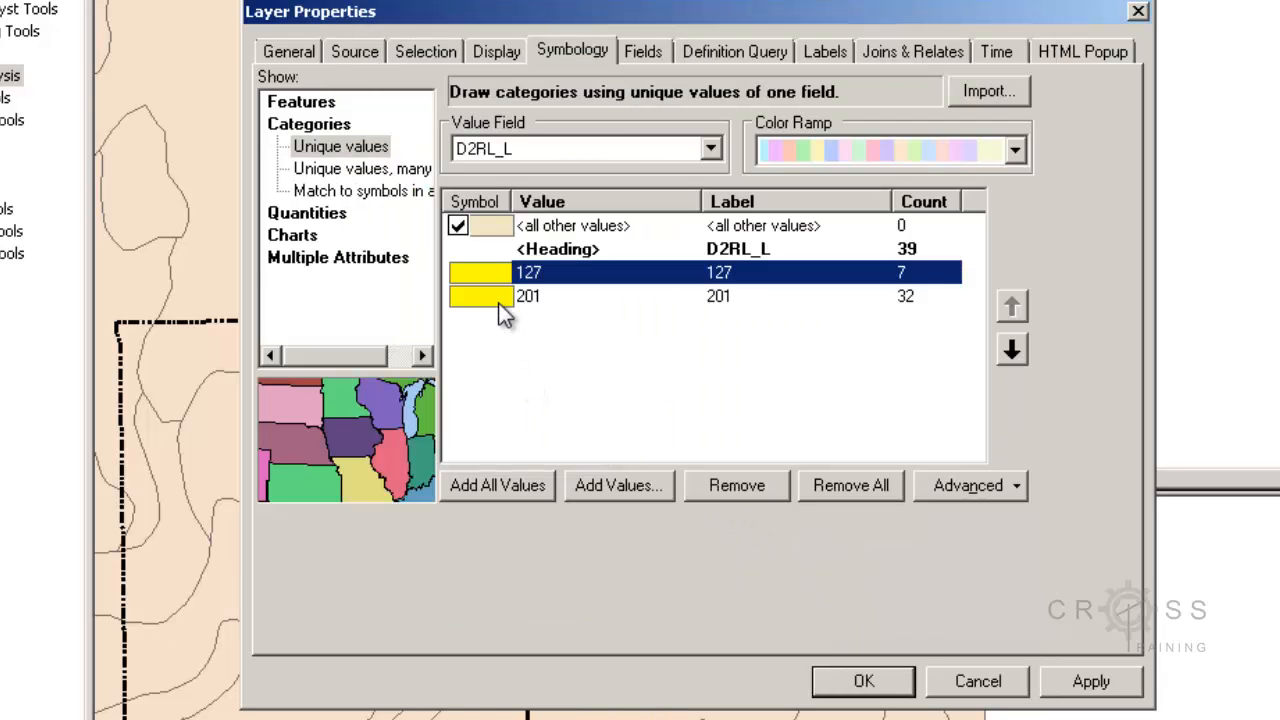
- Set the fill color of the 127 value symbol to orange and apply the symbology to the MPASoils layer
{"action": "double_click", "coordinate": [496, 273]}
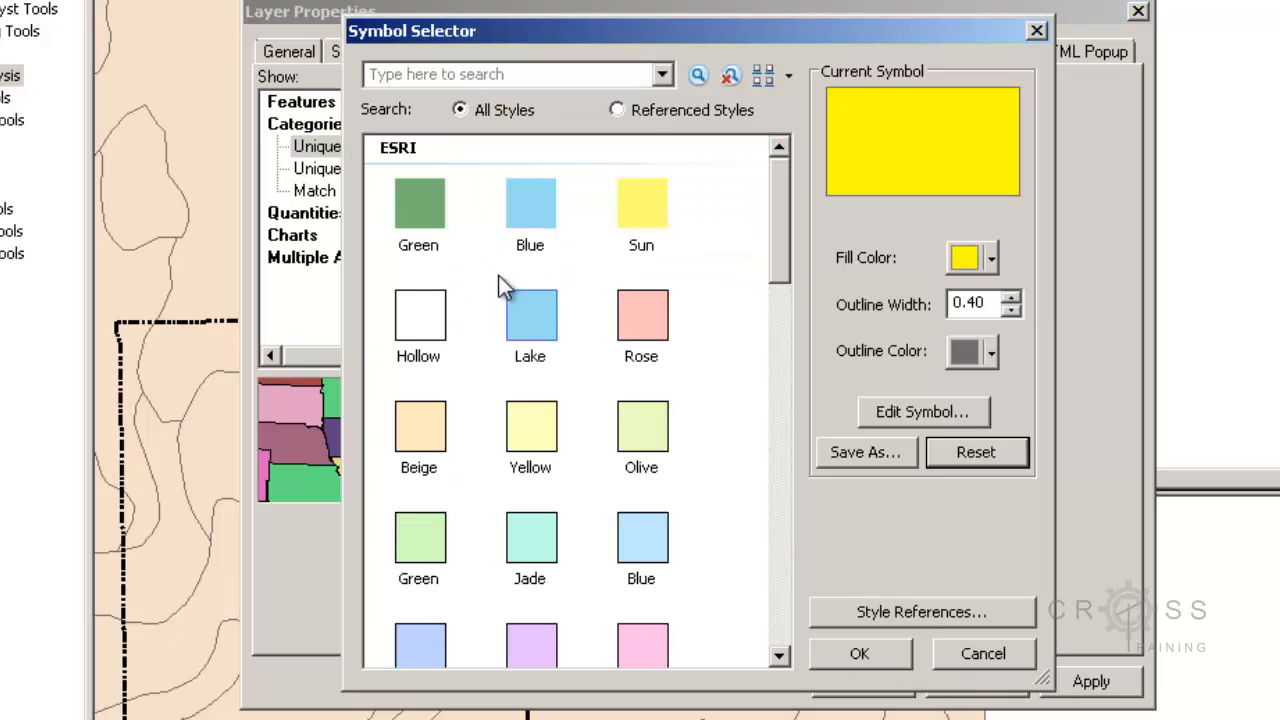
{"action": "left_click", "coordinate": [993, 258]}
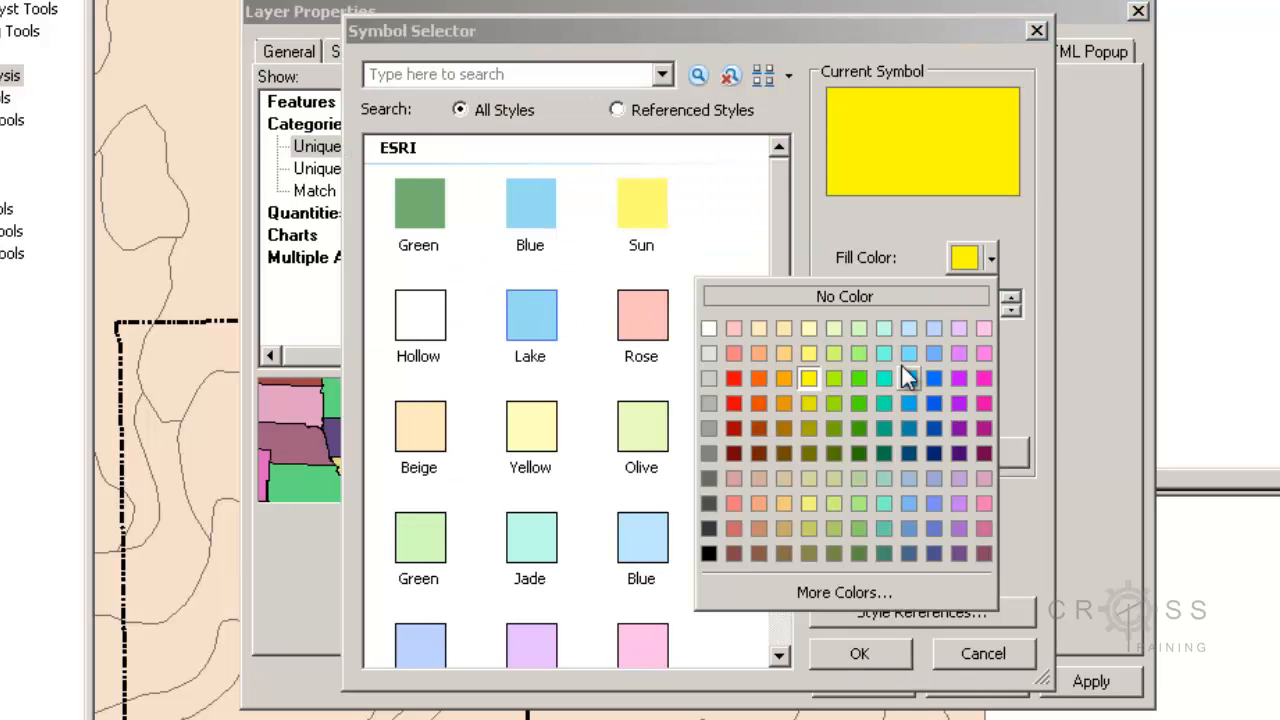
{"action": "left_click", "coordinate": [787, 378]}
{"action": "left_click", "coordinate": [862, 653]}
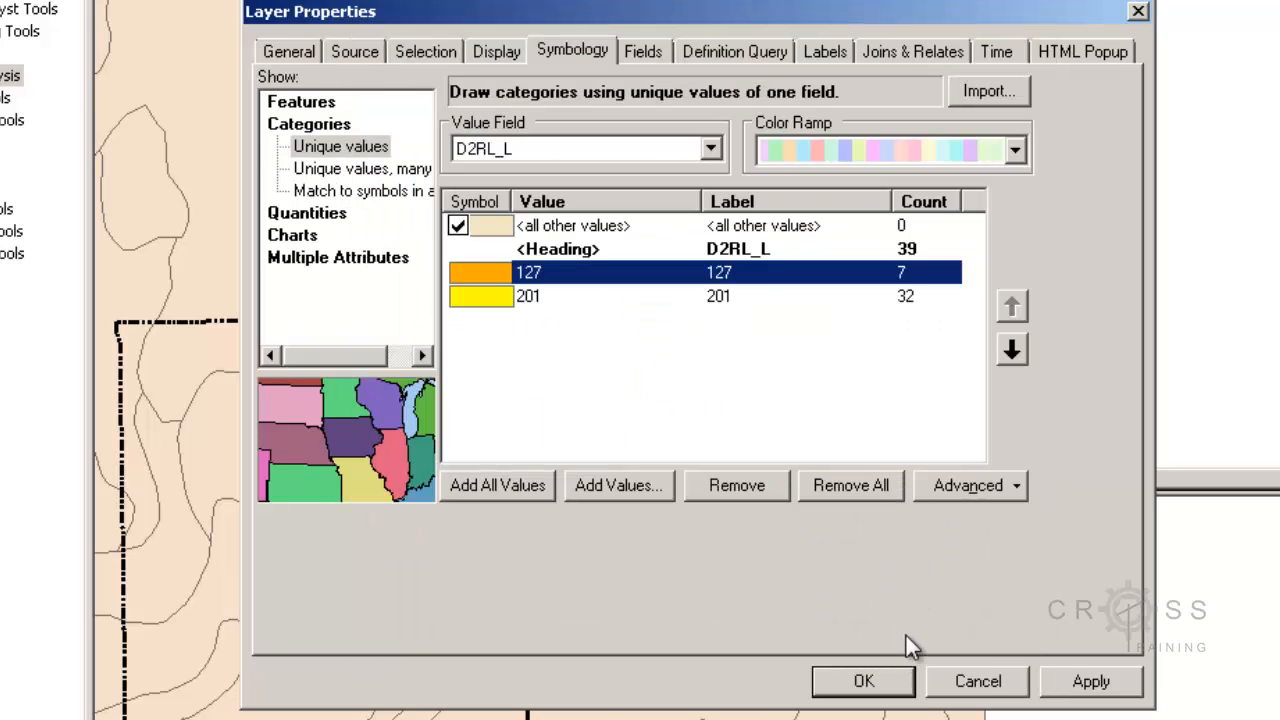
{"action": "left_click", "coordinate": [1089, 680]}
{"action": "left_click", "coordinate": [868, 680]}
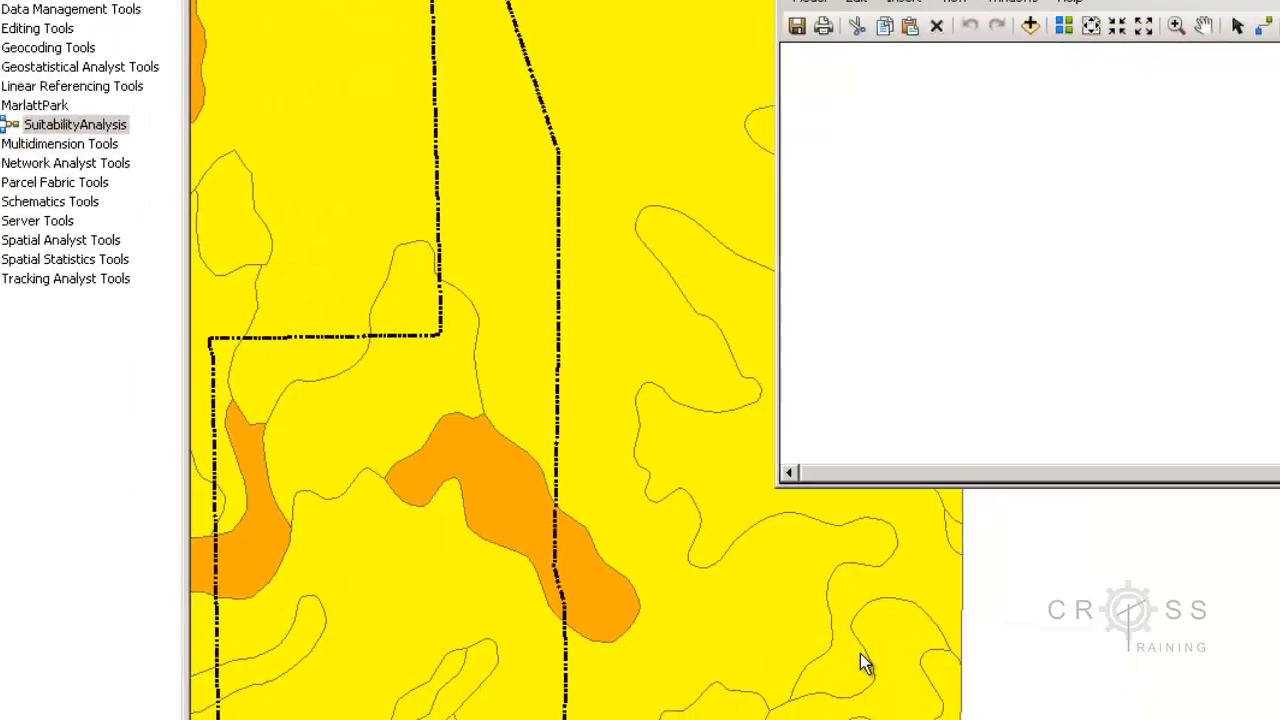
{"action": "left_click_drag", "start_coordinate": [582, 511], "coordinate": [548, 535]}
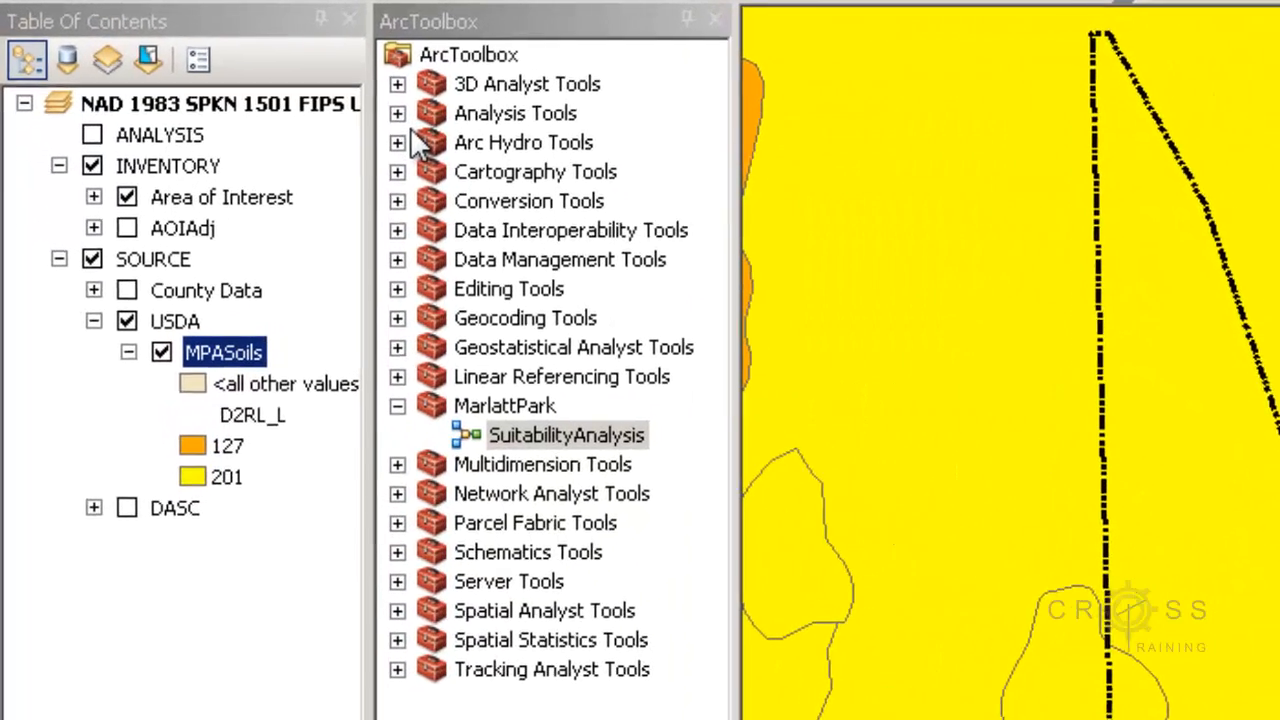
- Add the Clip tool from the Extract toolset of Analysis Tools to the SuitabilityAnalysis model
{"action": "left_click", "coordinate": [404, 117]}
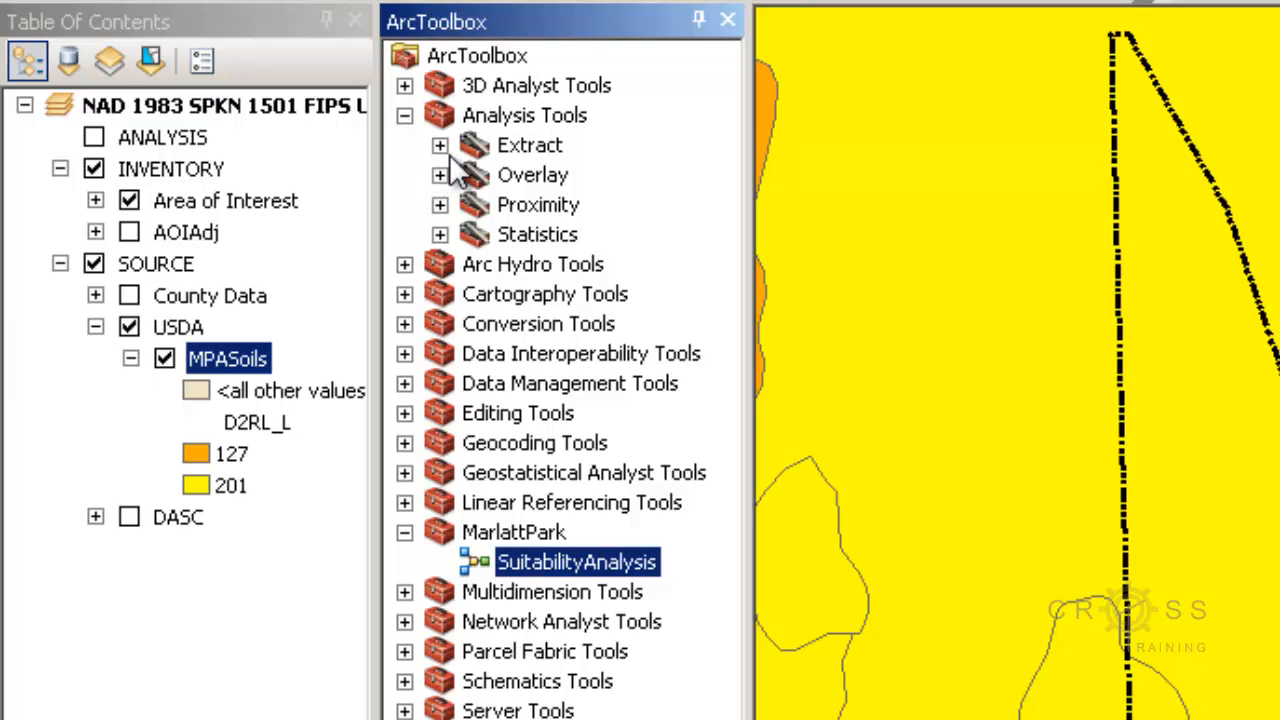
{"action": "left_click", "coordinate": [440, 146]}
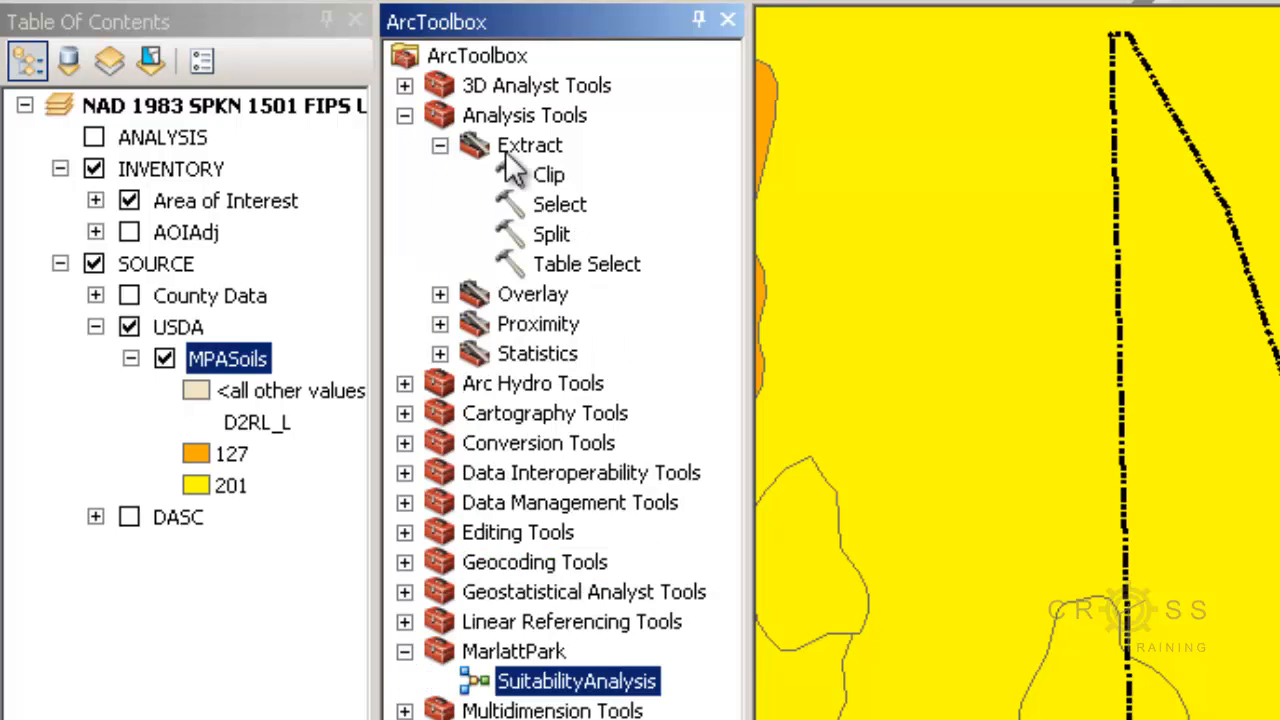
{"action": "left_click", "coordinate": [548, 175]}
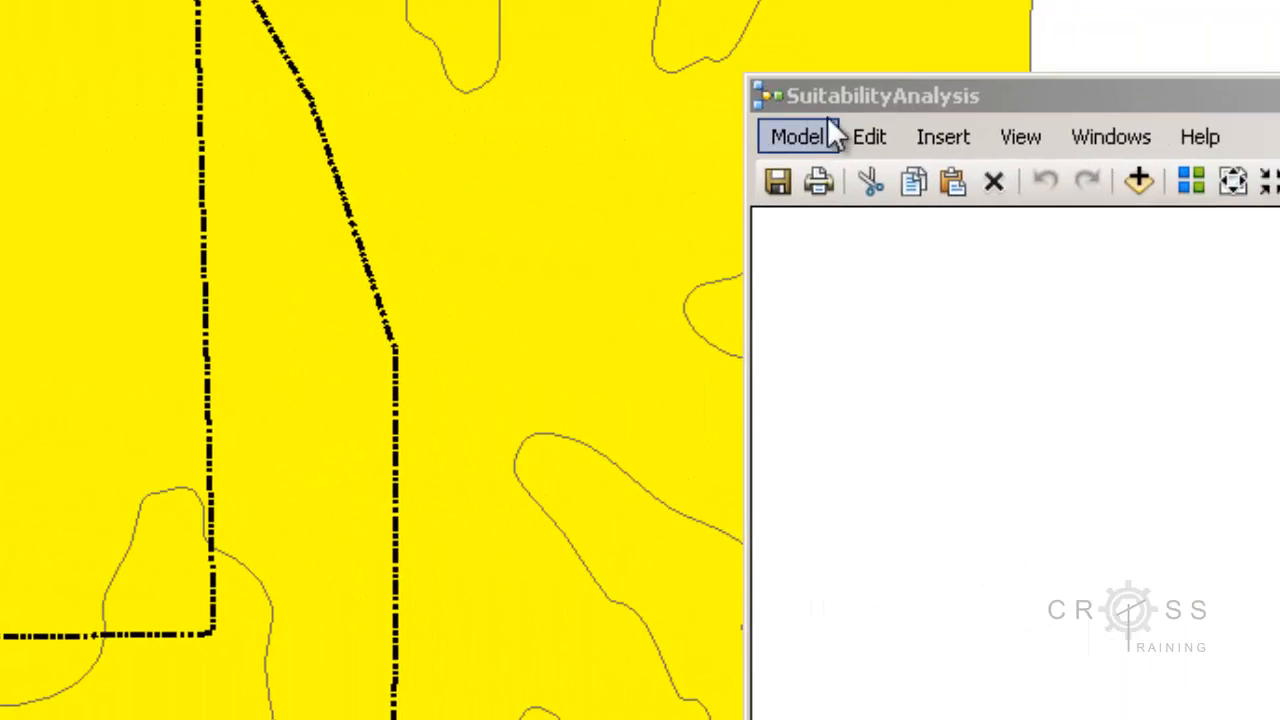
{"action": "left_click_drag", "start_coordinate": [862, 96], "coordinate": [20, 95]}
{"action": "left_click_drag", "start_coordinate": [494, 188], "coordinate": [468, 160]}
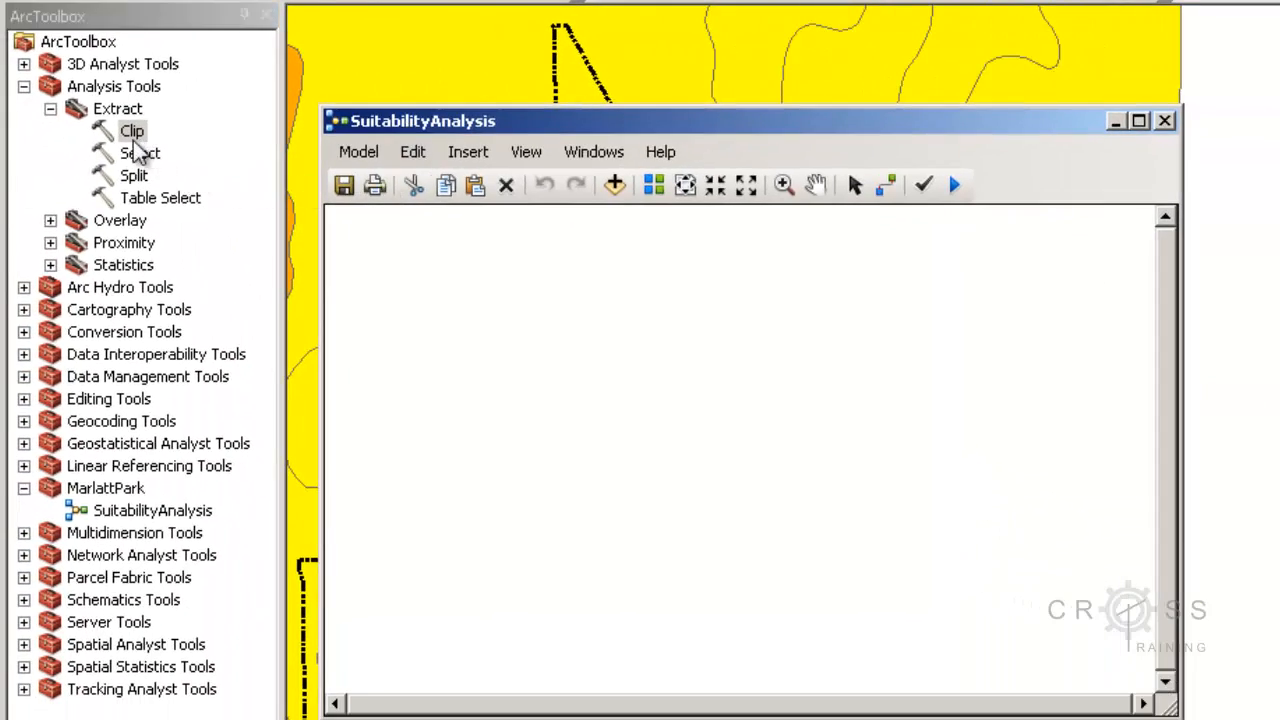
{"action": "left_click_drag", "start_coordinate": [133, 138], "coordinate": [667, 357]}
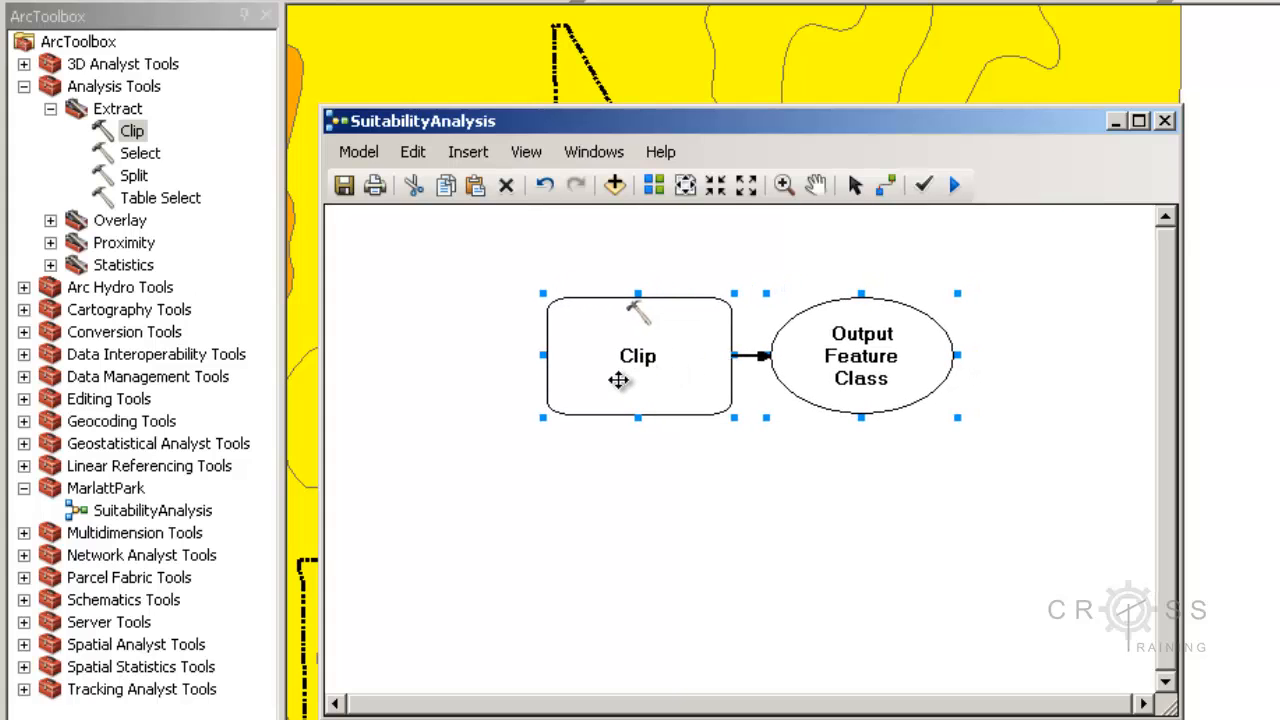
{"action": "left_click", "coordinate": [479, 376]}
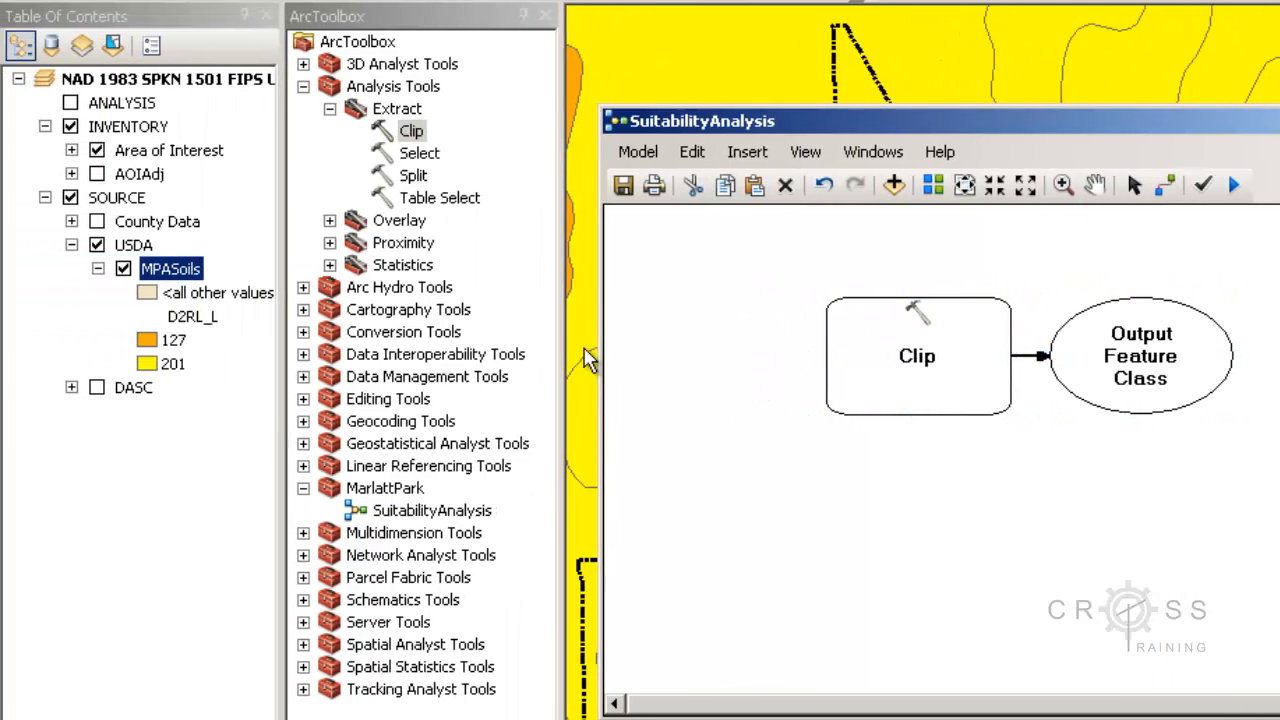
- Add the MPASoils and Area of Interest layers to the model, placing them one above the other before the Clip tool
{"action": "left_click_drag", "start_coordinate": [172, 270], "coordinate": [716, 287]}
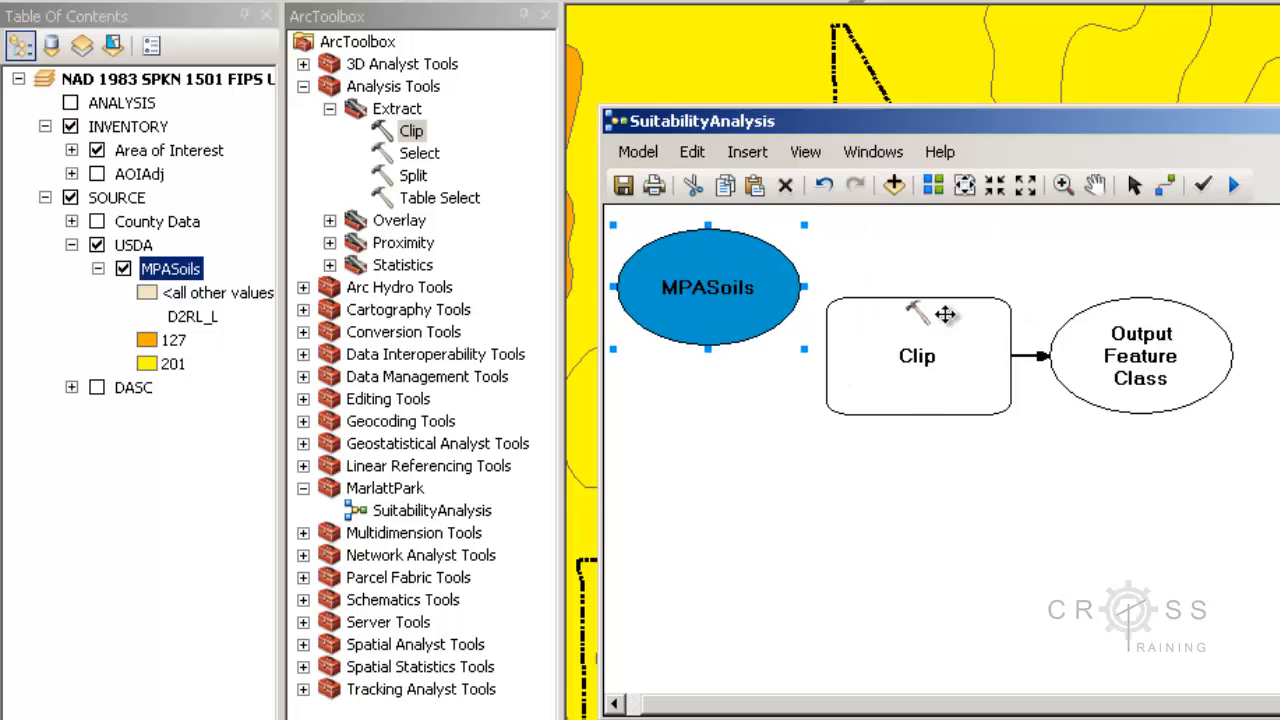
{"action": "left_click", "coordinate": [1095, 184]}
{"action": "left_click_drag", "start_coordinate": [1001, 234], "coordinate": [1078, 259]}
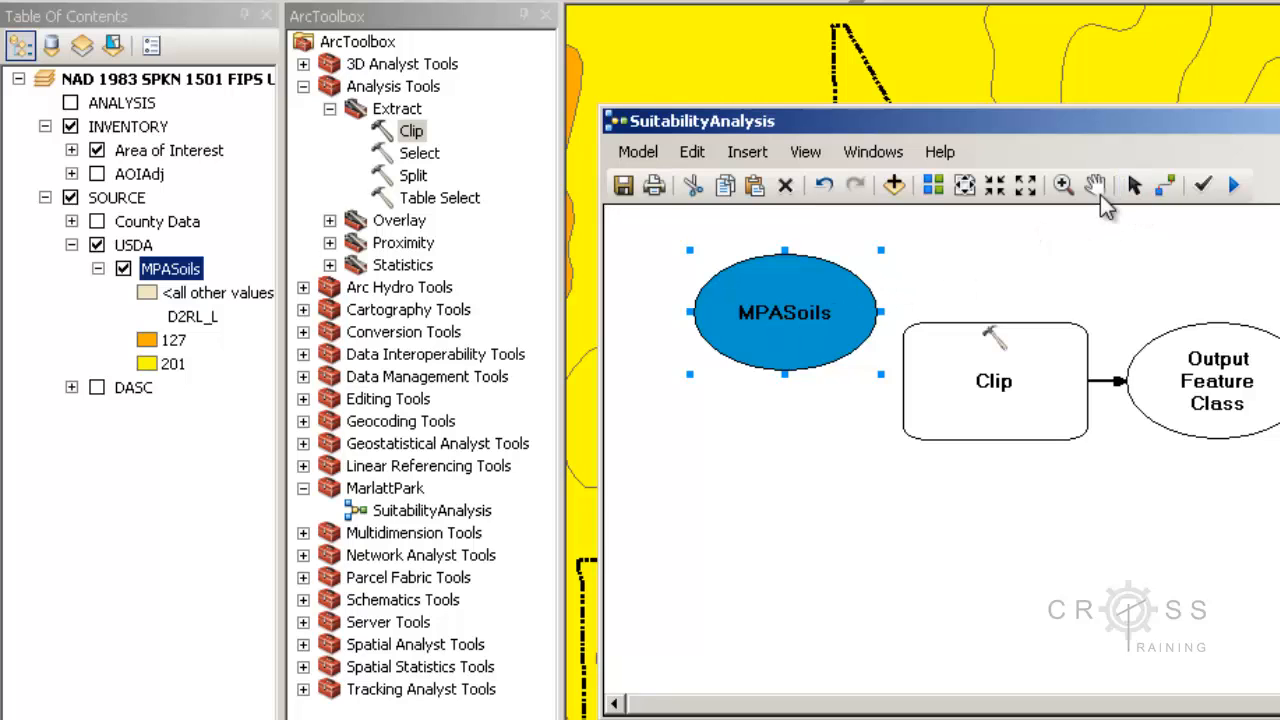
{"action": "left_click", "coordinate": [1095, 184]}
{"action": "mouse_move", "coordinate": [1020, 305]}
{"action": "left_mouse_down"}
{"action": "mouse_move", "coordinate": [1060, 340]}
{"action": "mouse_move", "coordinate": [1009, 328]}
{"action": "left_mouse_up"}
{"action": "left_click", "coordinate": [1134, 184]}
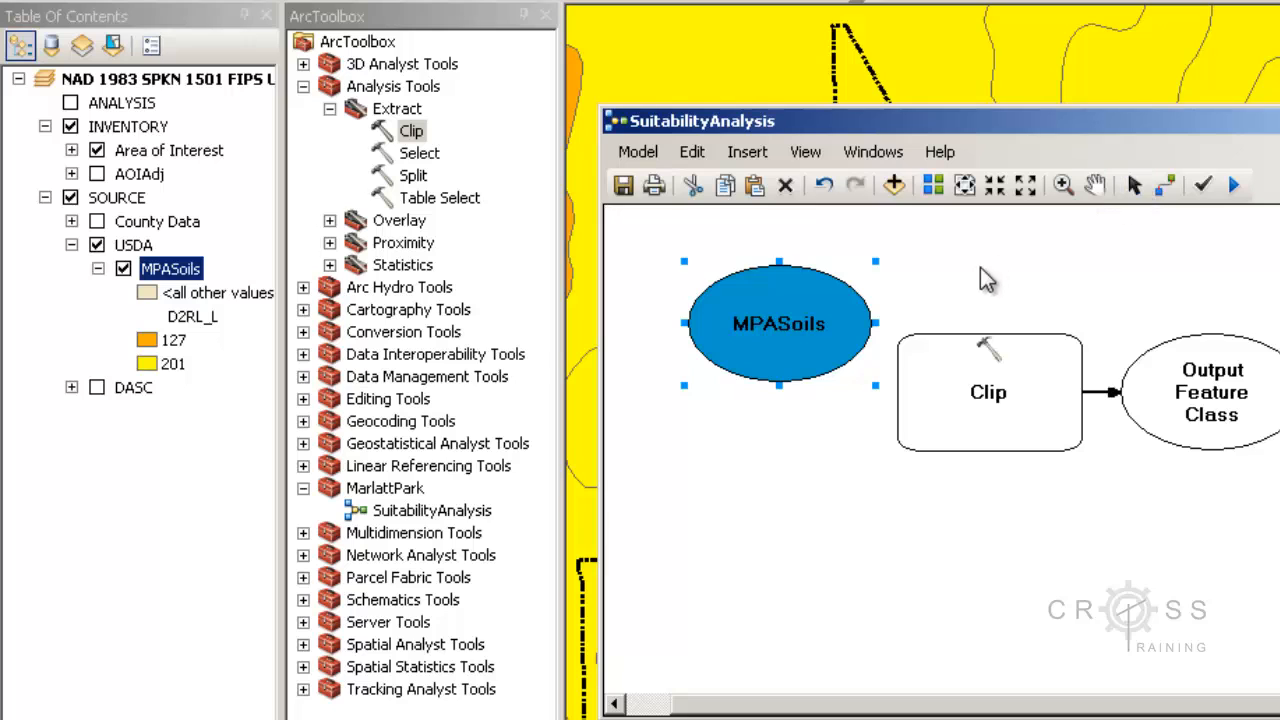
{"action": "left_click_drag", "start_coordinate": [805, 323], "coordinate": [746, 301]}
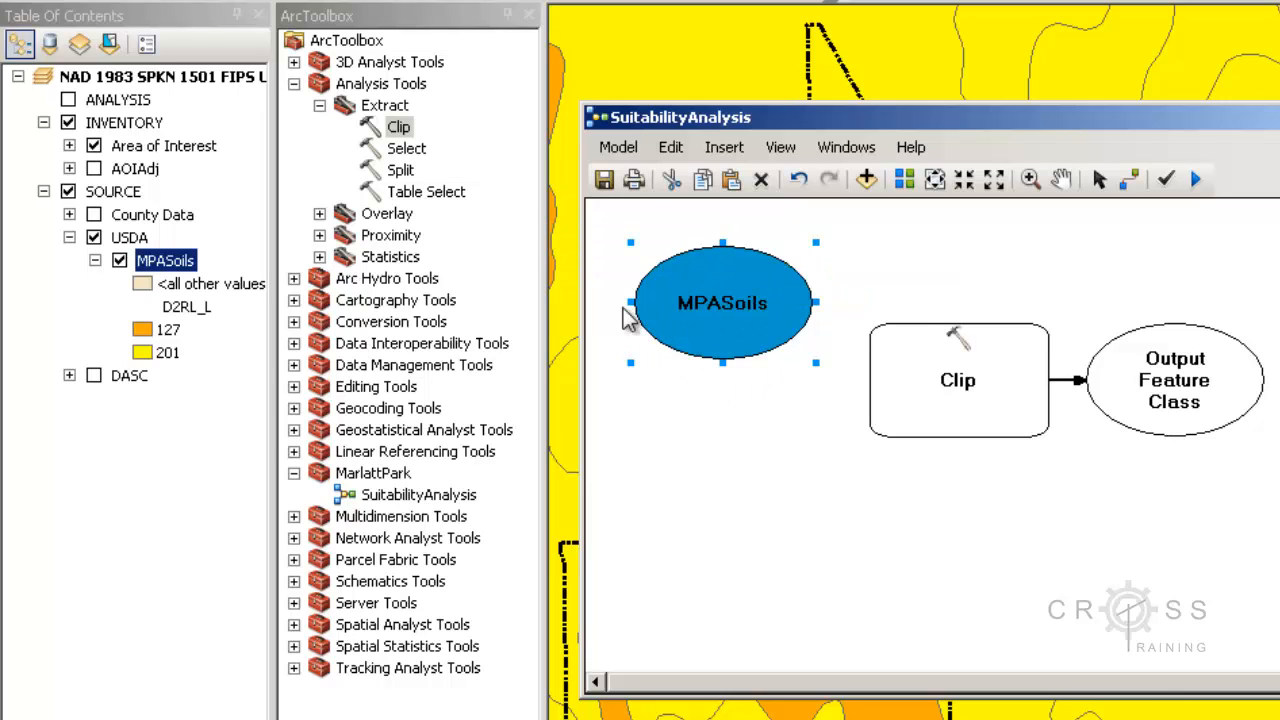
{"action": "left_click_drag", "start_coordinate": [205, 146], "coordinate": [731, 447]}
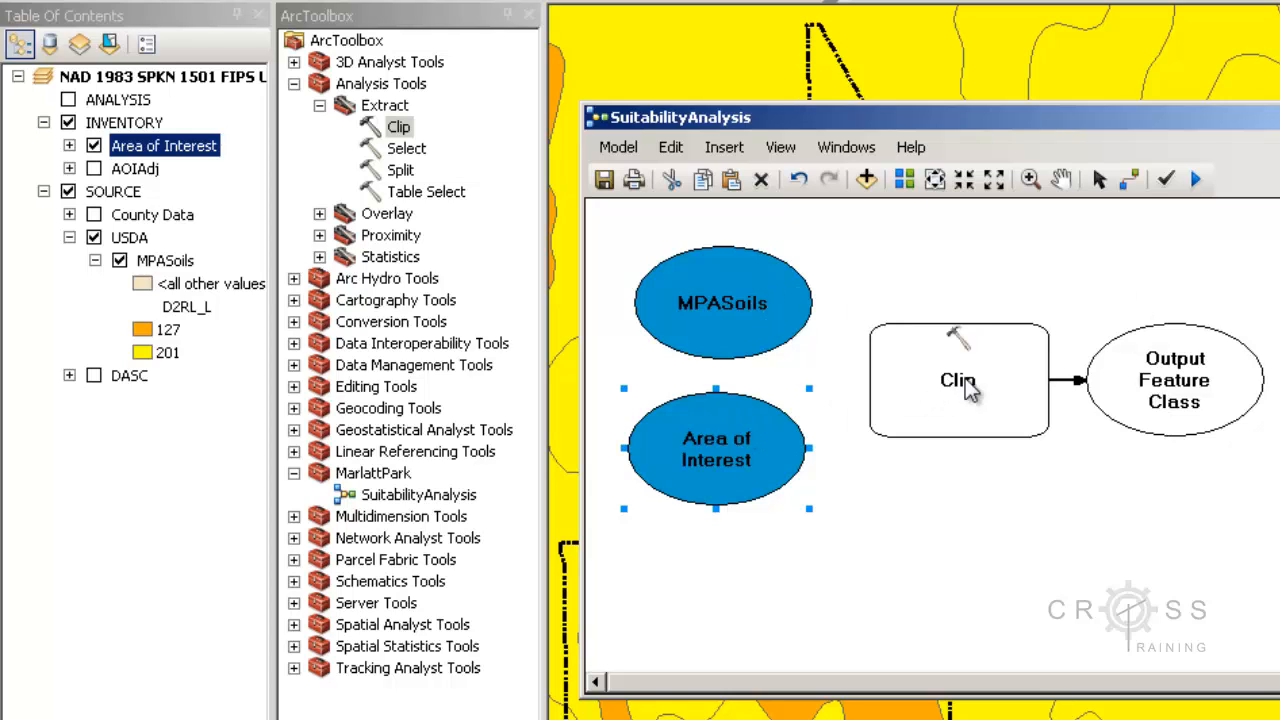
- Connect MPASoils to the Clip tool as its Input Features
{"action": "left_click", "coordinate": [1132, 182]}
{"action": "left_click", "coordinate": [751, 312]}
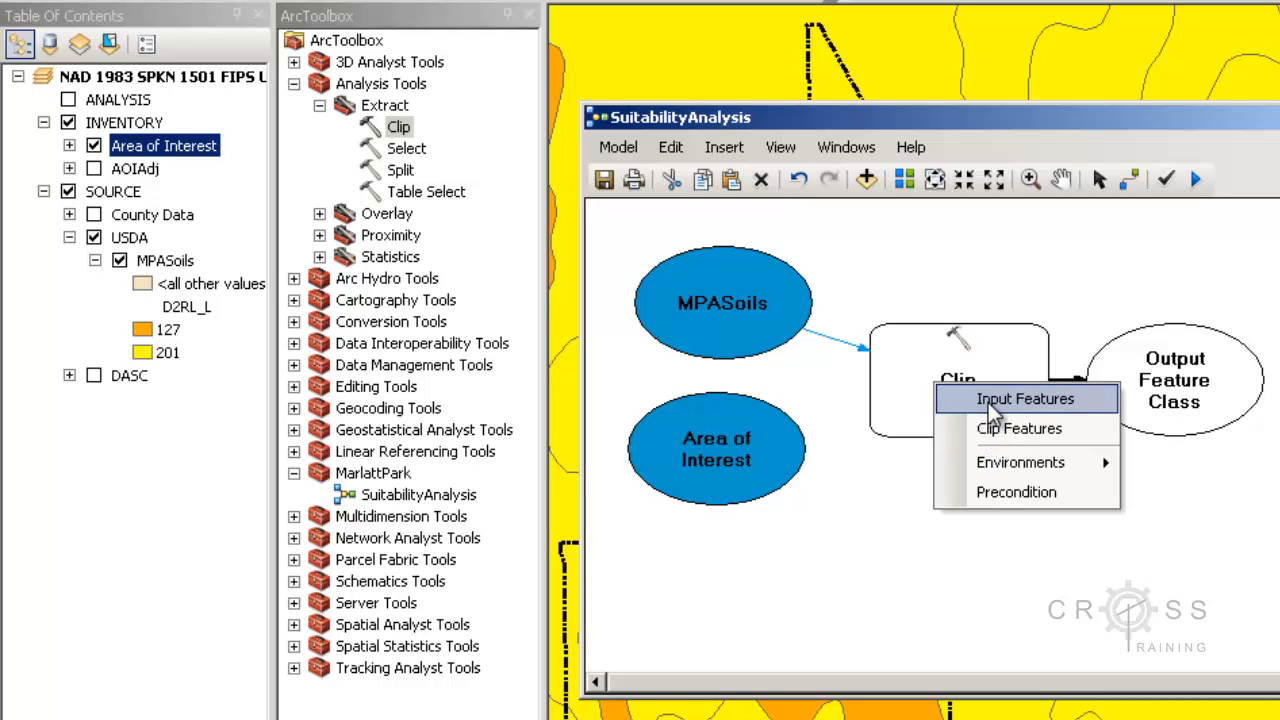
{"action": "left_click", "coordinate": [1024, 399]}
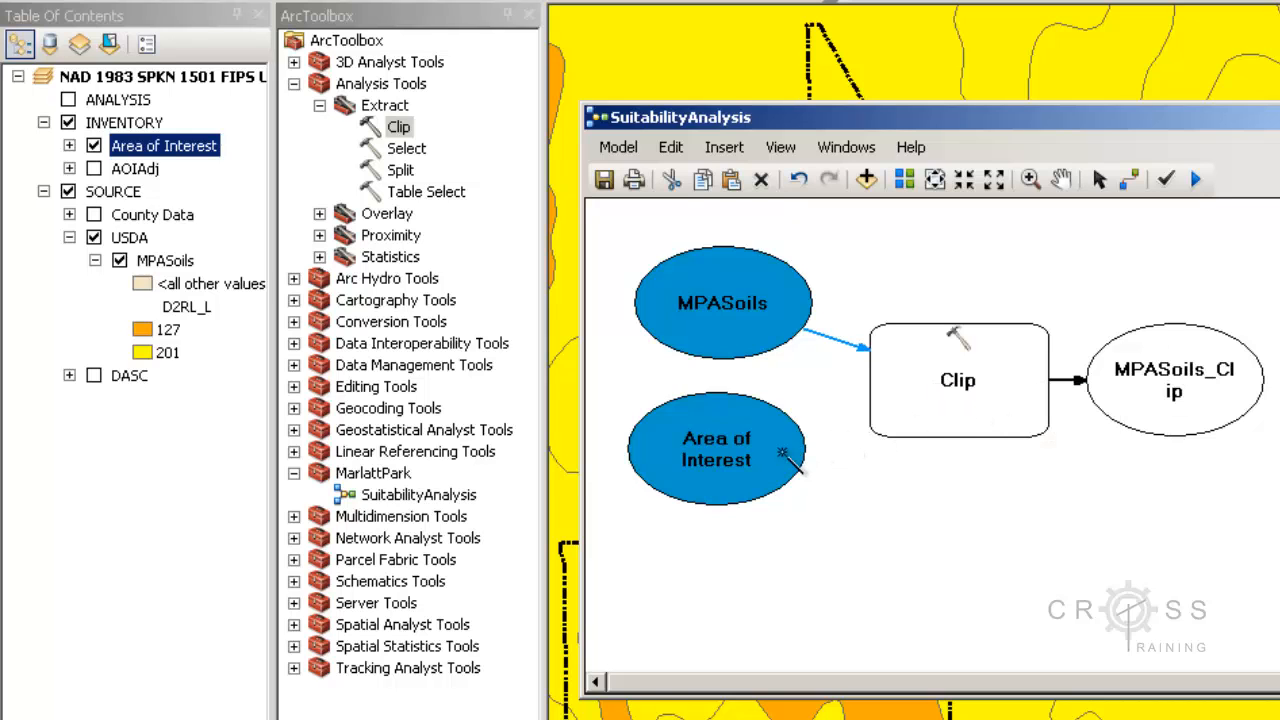